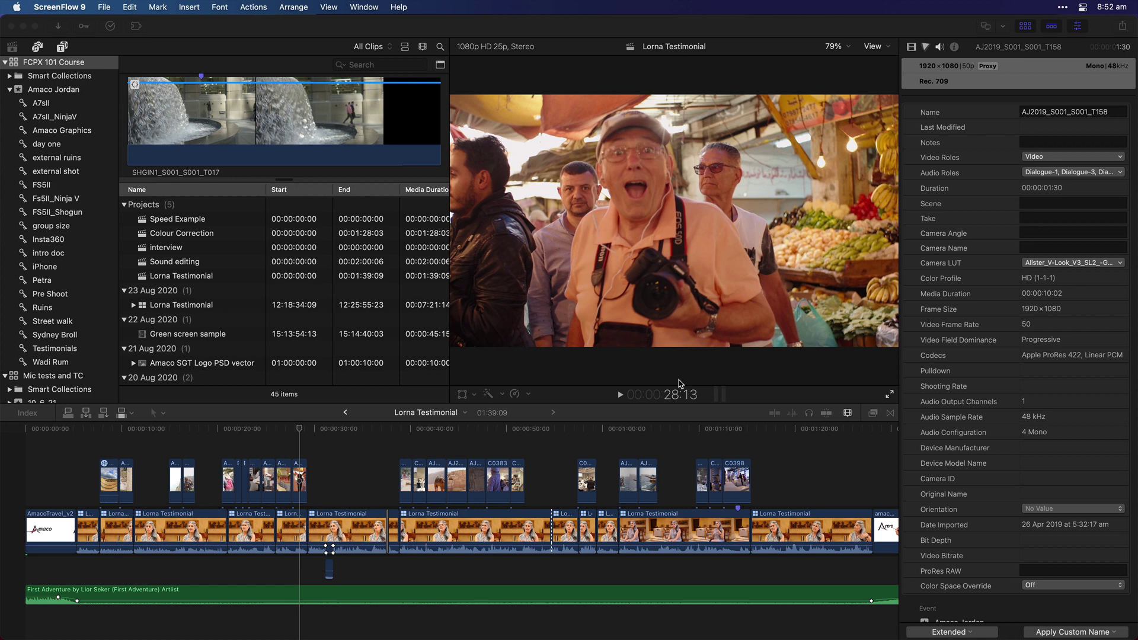
Step: Select a browser clip and scroll the list sideways to review its columns
click(202, 294)
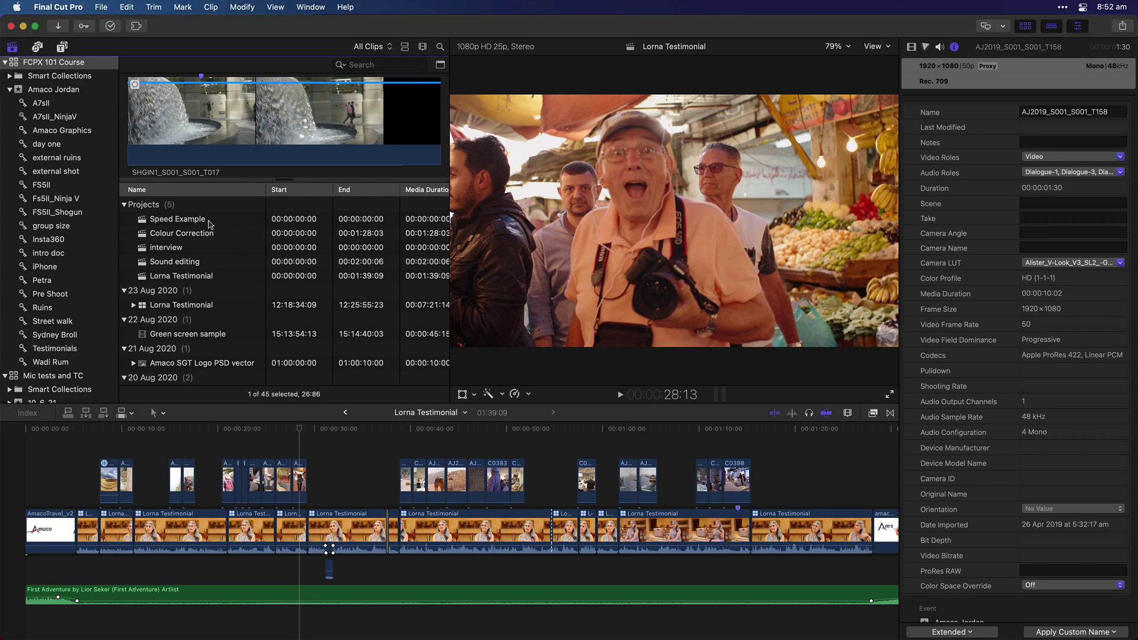
scroll(231, 238, right, 5)
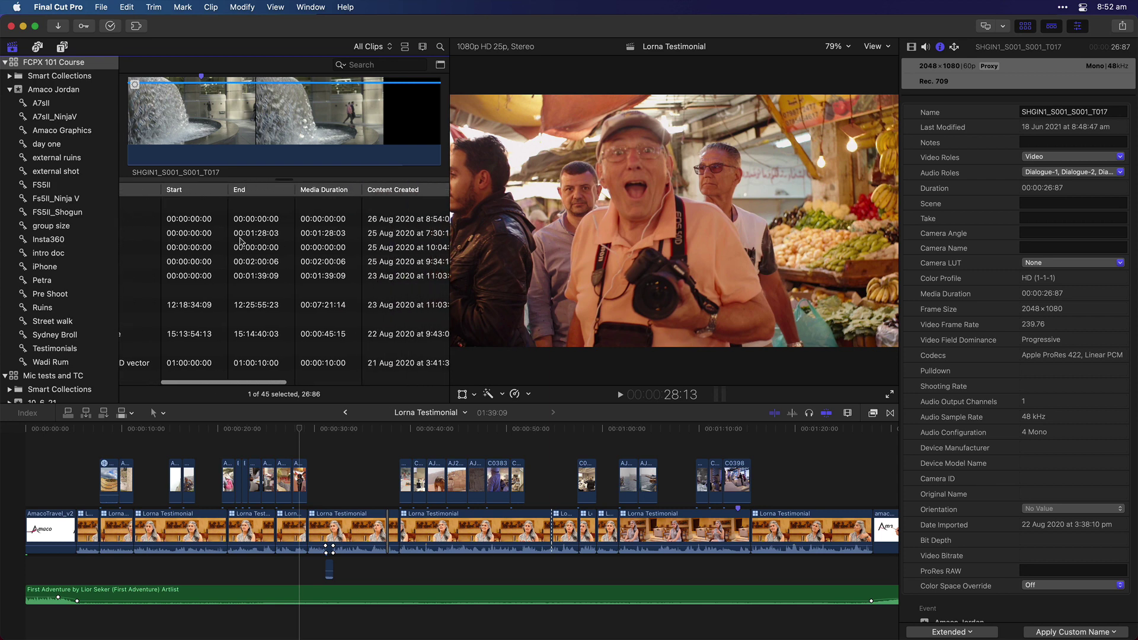
scroll(240, 242, right, 10)
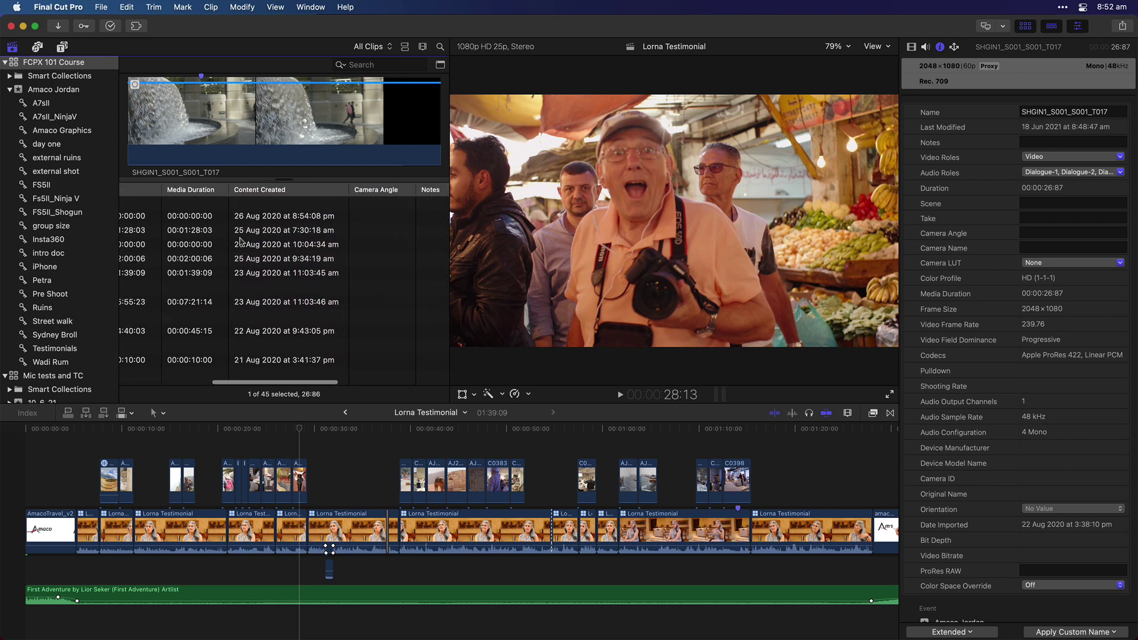
scroll(240, 242, left, 15)
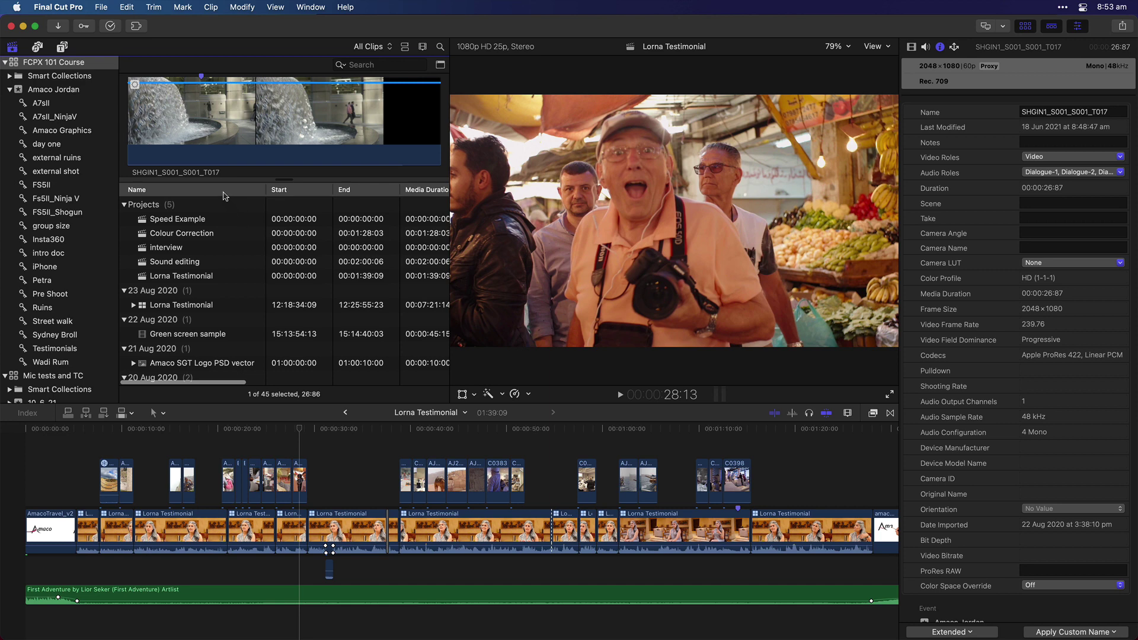
right_click(225, 195)
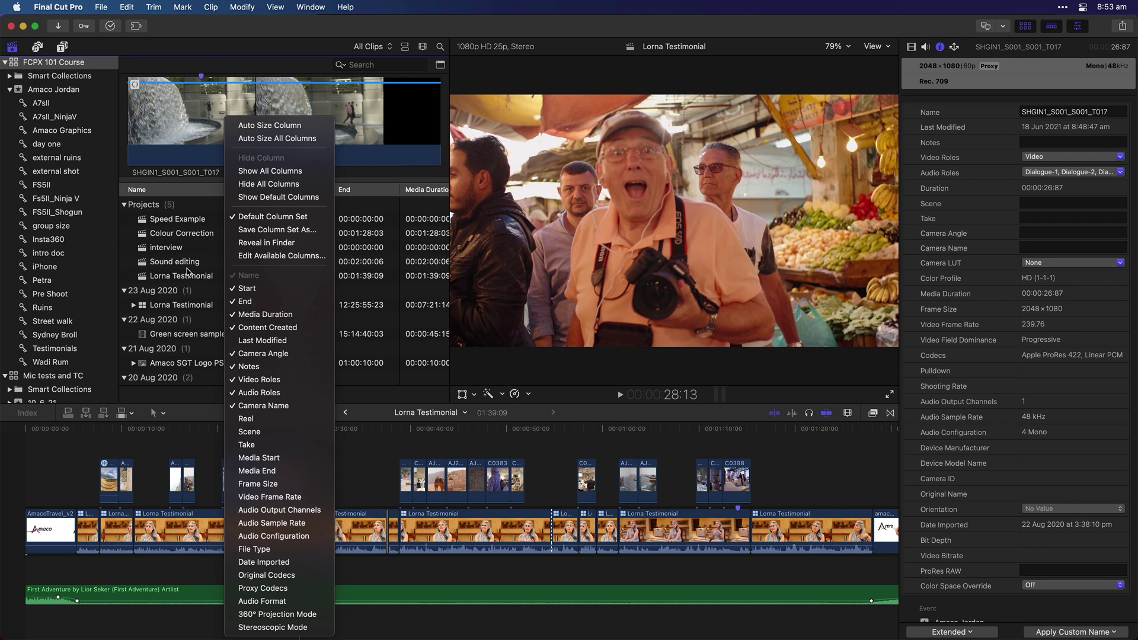
click(186, 265)
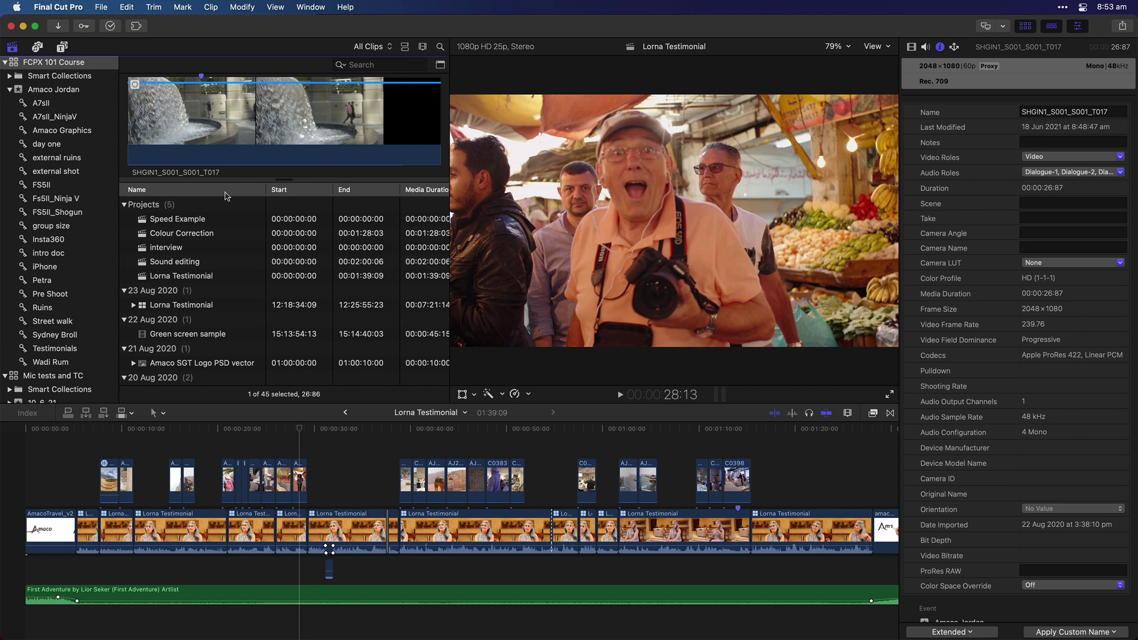
right_click(226, 196)
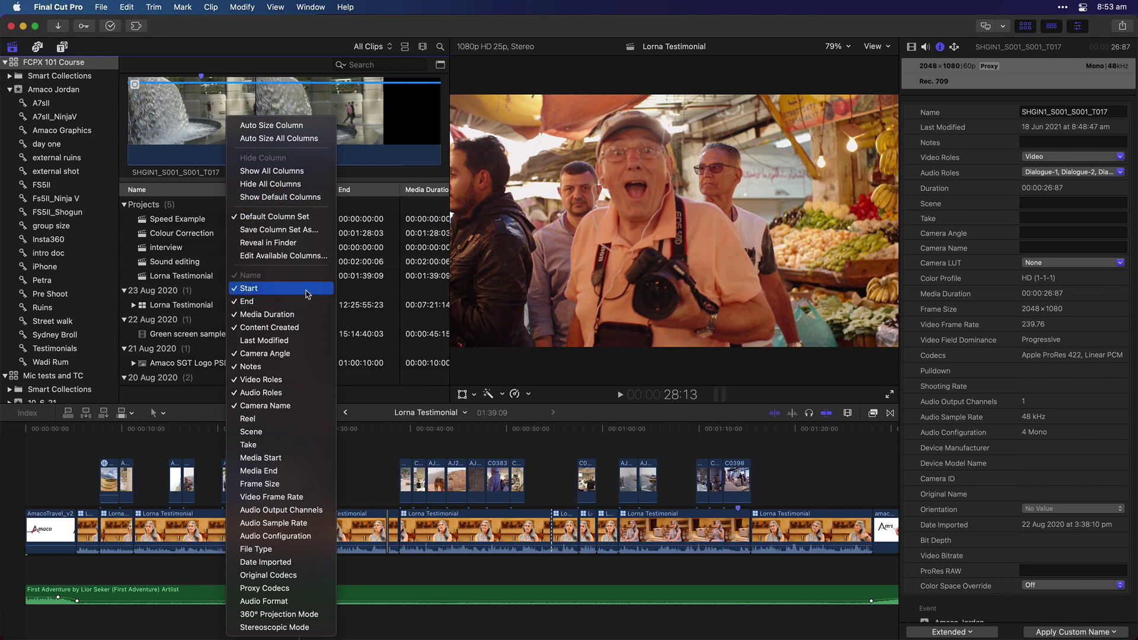
Step: Turn off the Start and End columns and turn on the Scene column in the browser list
click(306, 294)
right_click(227, 191)
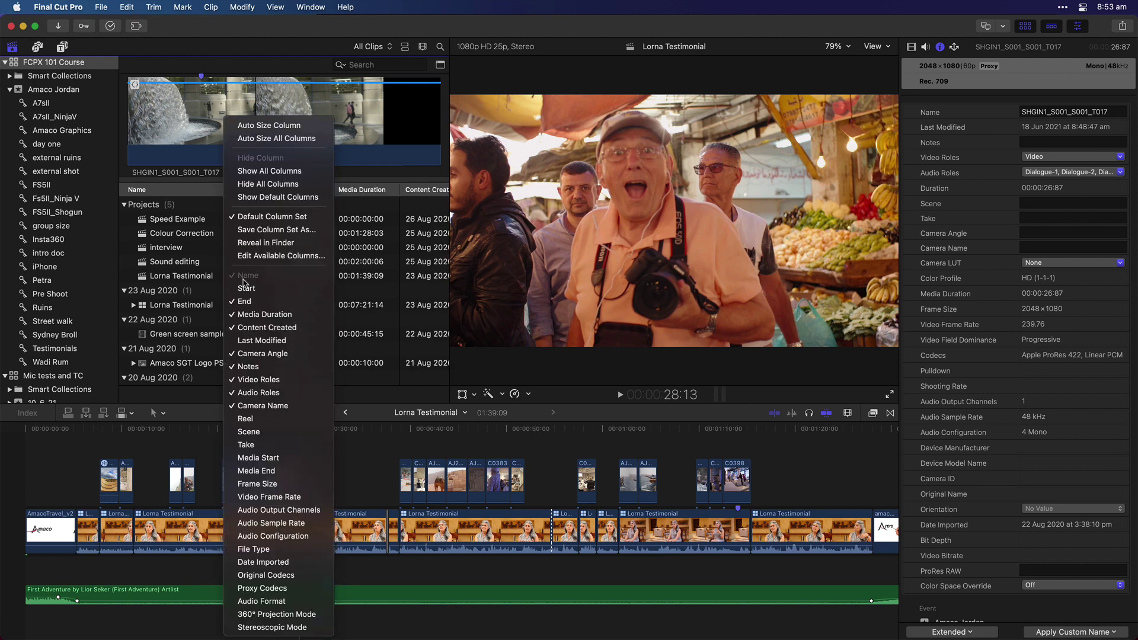
click(247, 304)
right_click(198, 192)
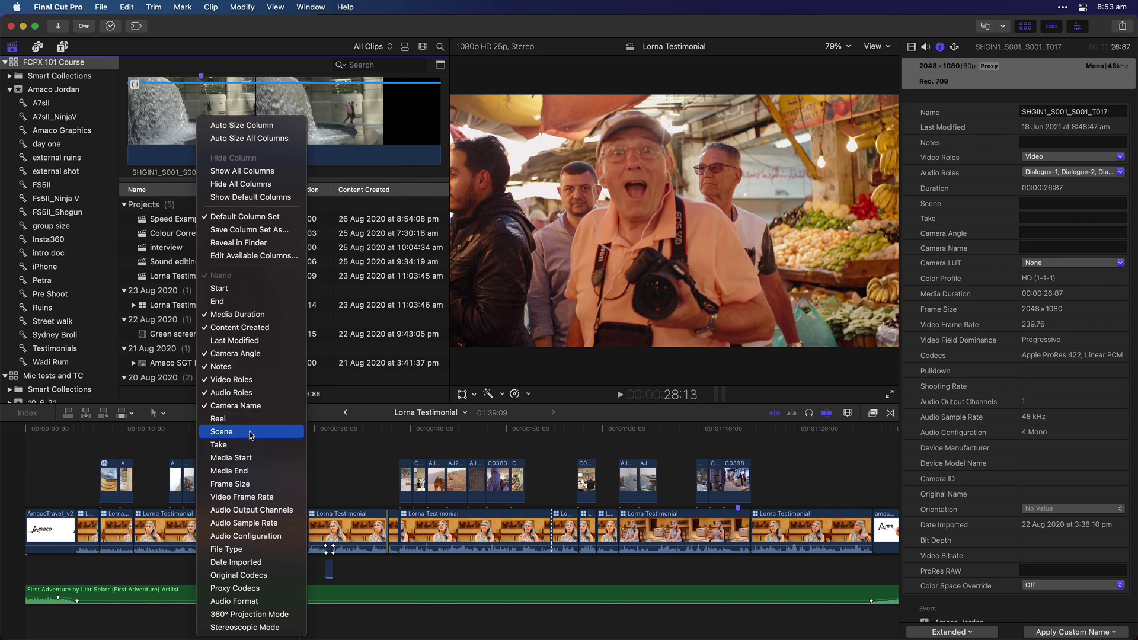
click(250, 433)
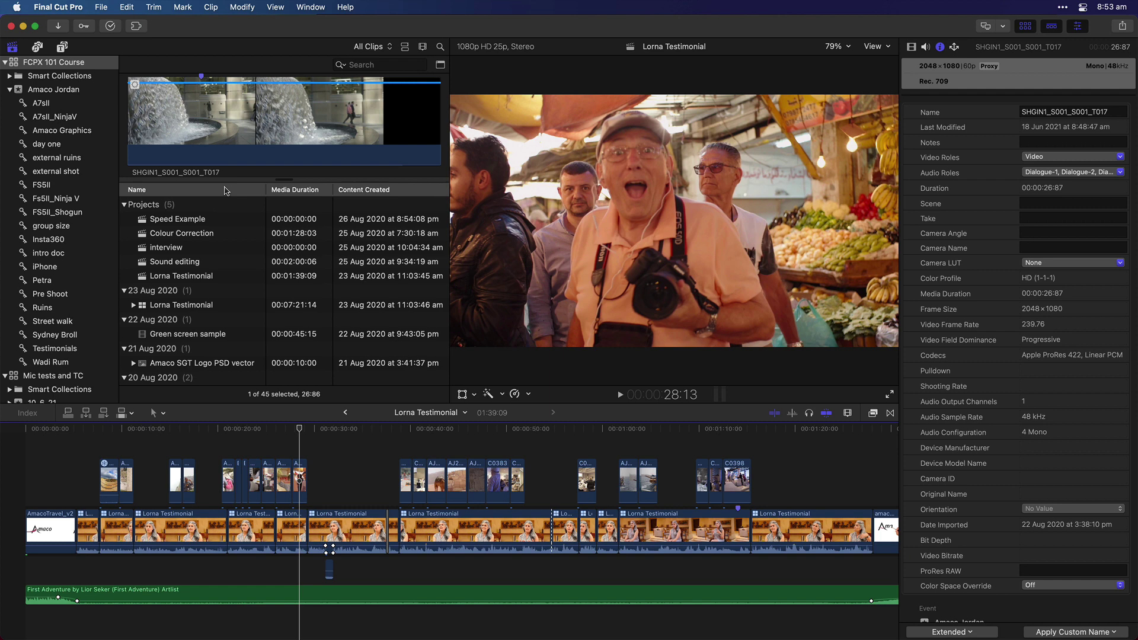
right_click(225, 192)
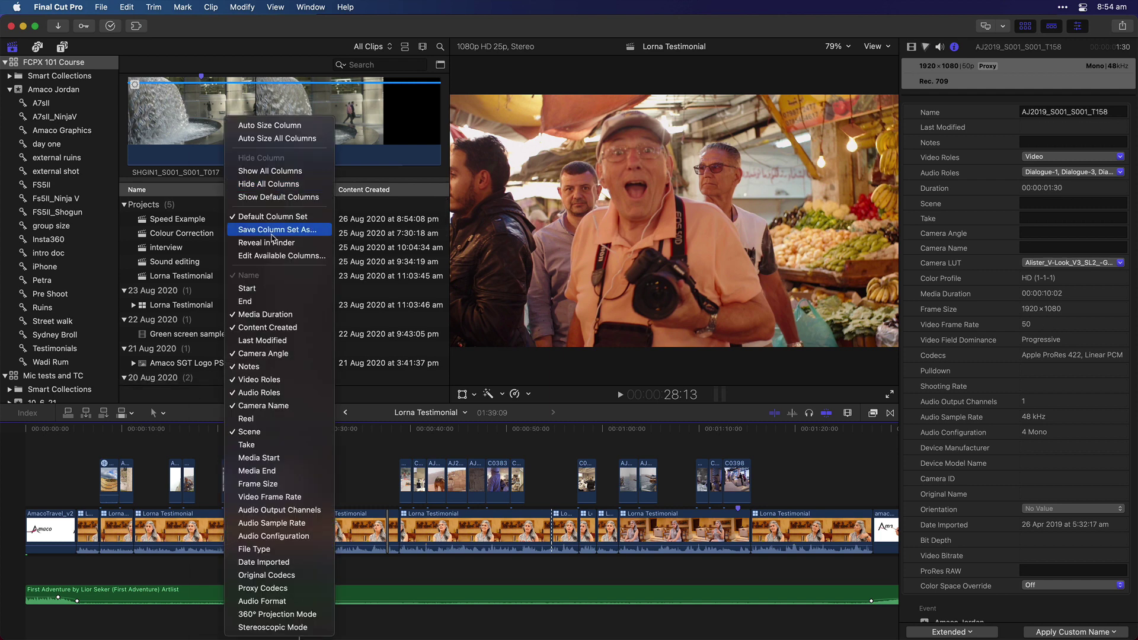
Step: Use Save Column Set As to store the current columns under the name 'Interview set'
click(272, 232)
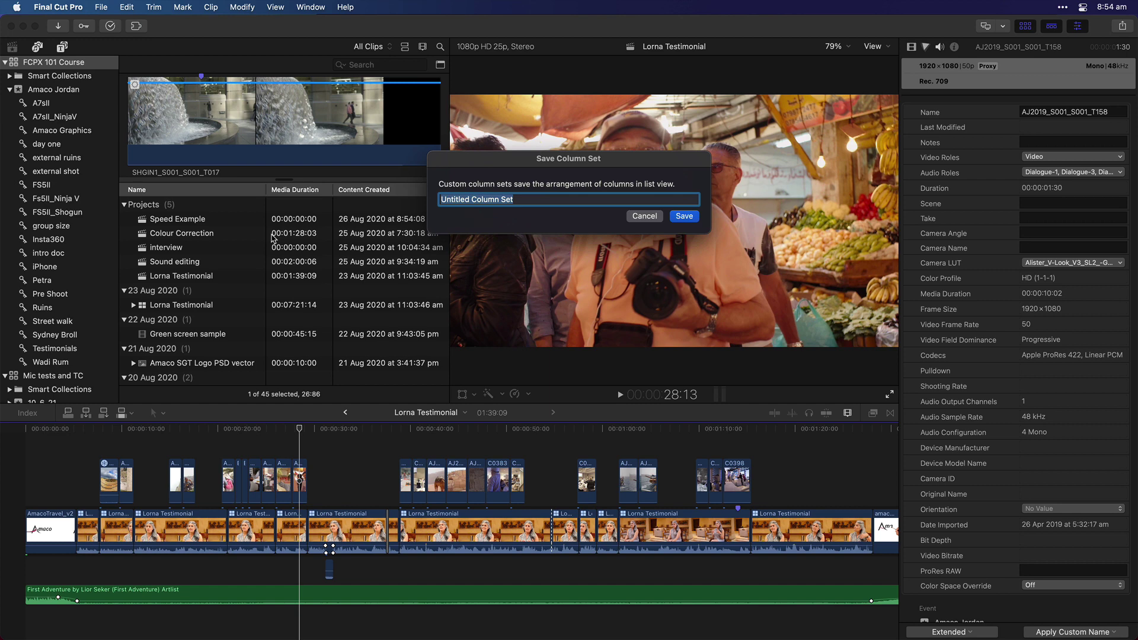
text(Interview set)
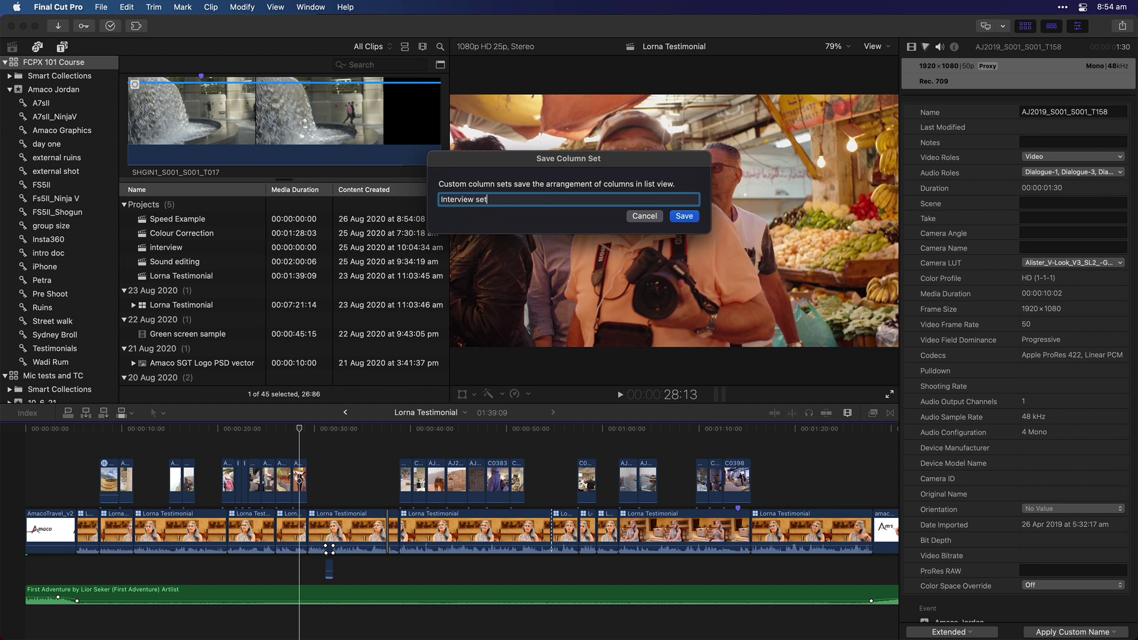
click(683, 217)
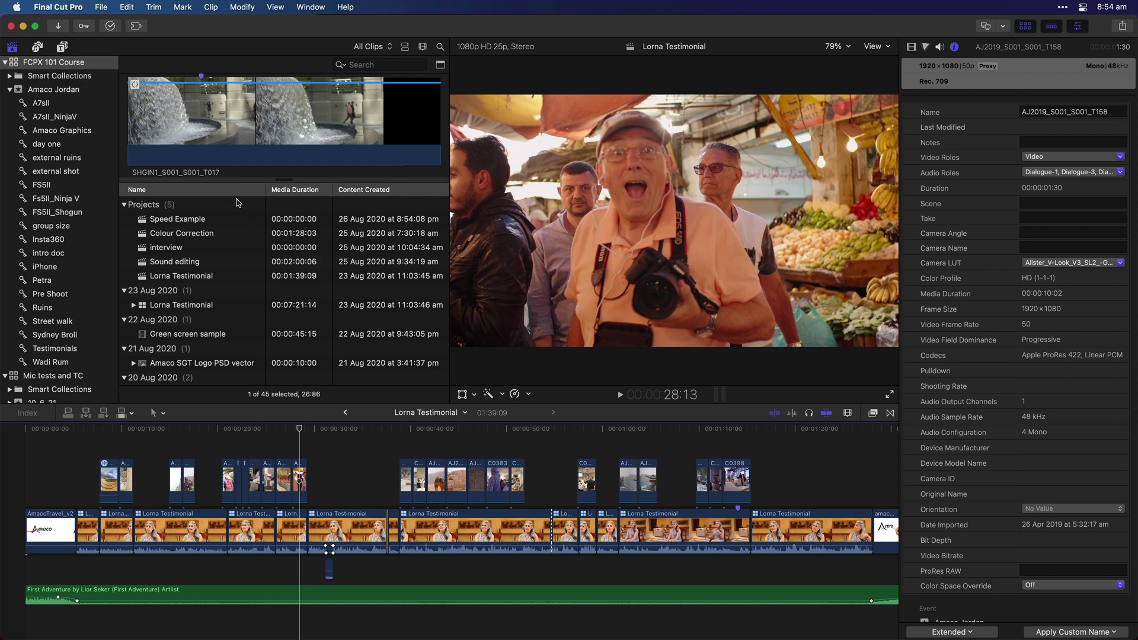
Step: Hide the Camera Angle, Notes and Video Roles columns from the browser list
right_click(232, 191)
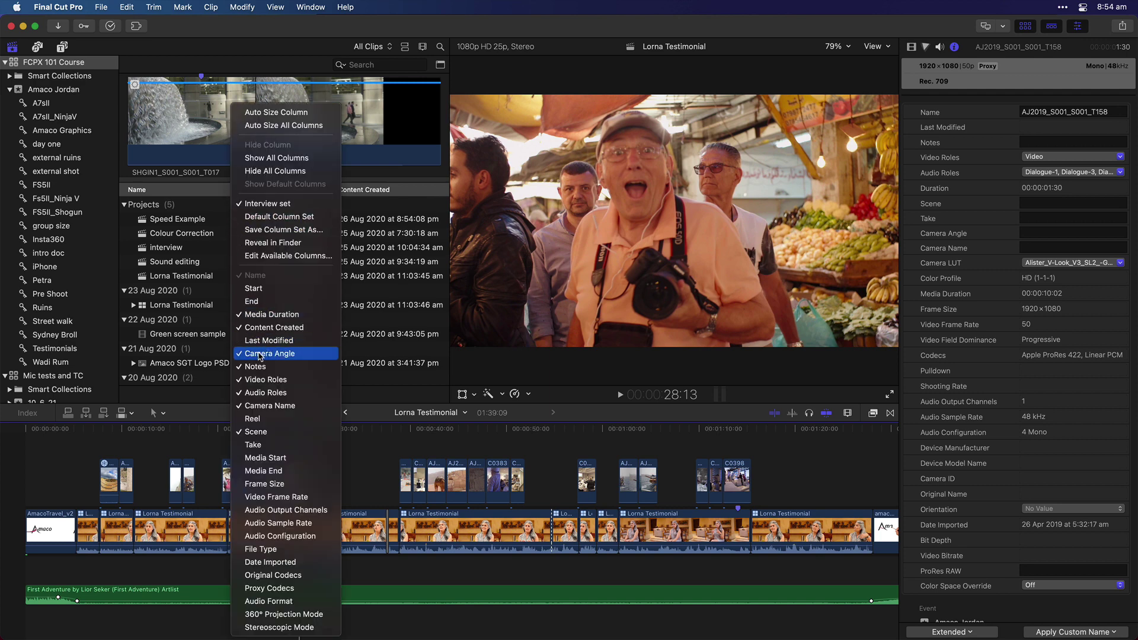
click(262, 354)
right_click(218, 191)
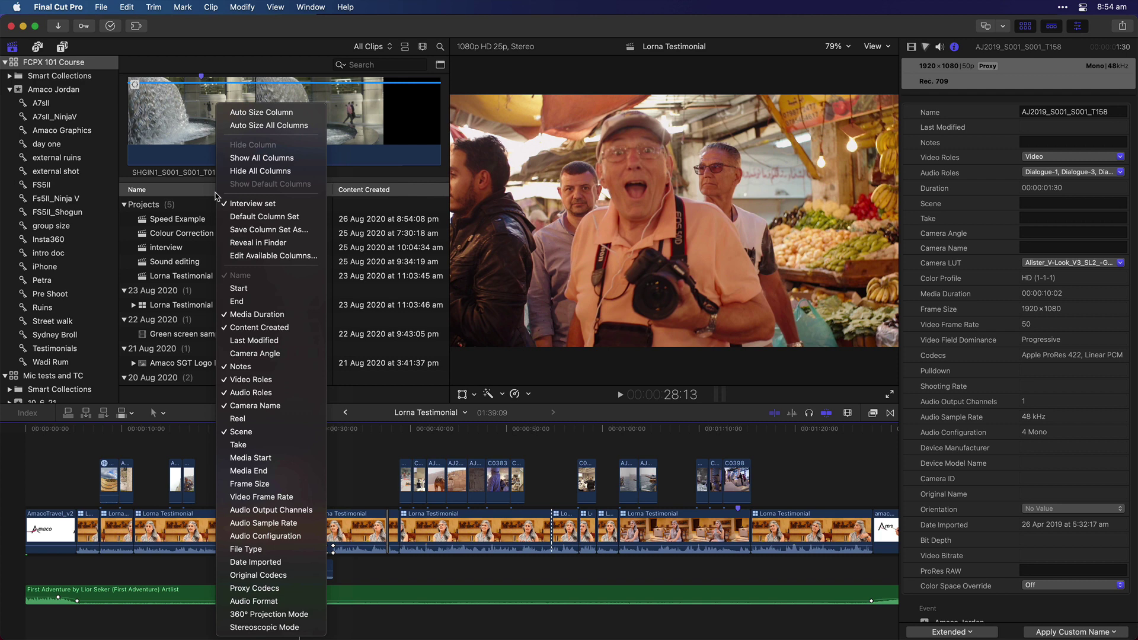
click(251, 369)
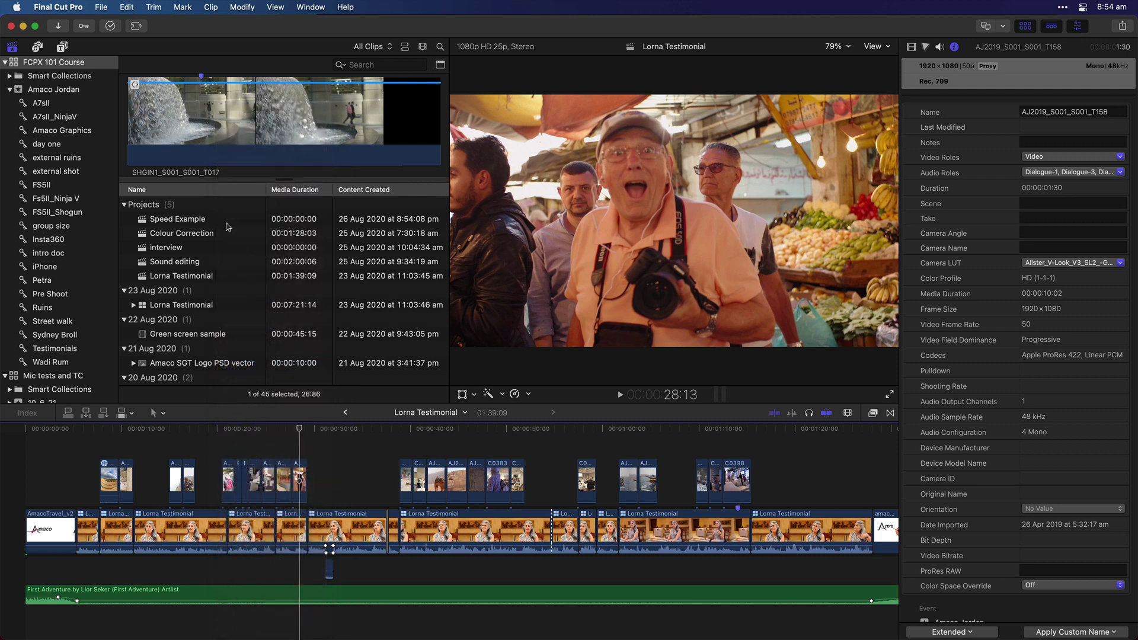
right_click(223, 191)
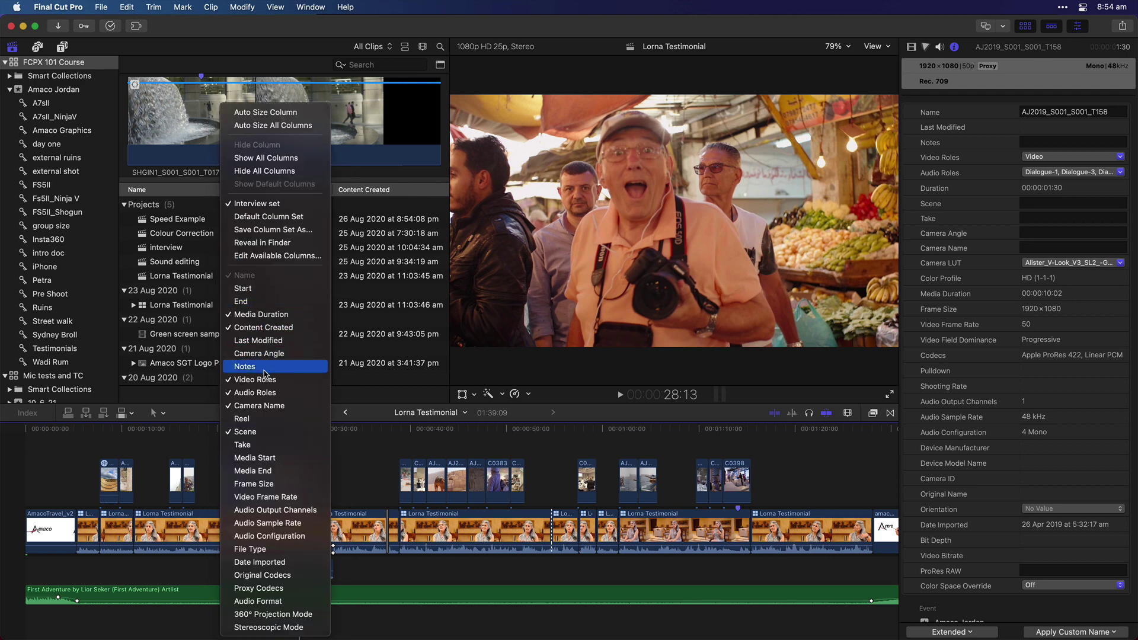
click(265, 380)
Step: Sort the list by name and turn on the Frame Size and Video Frame Rate columns
right_click(233, 191)
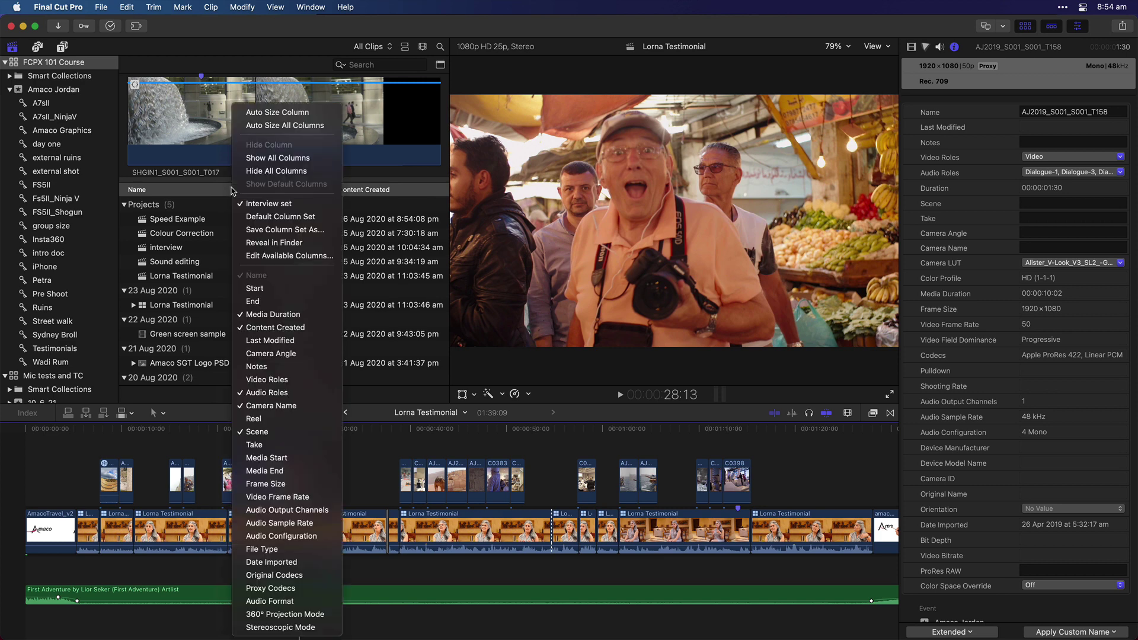
click(277, 405)
right_click(239, 196)
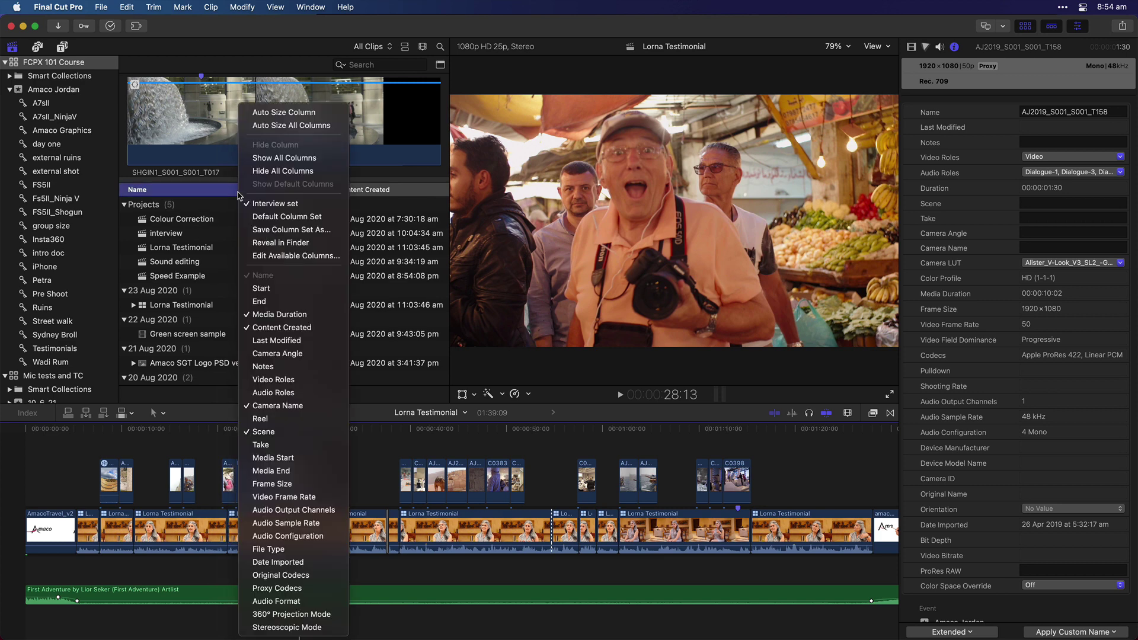
click(300, 483)
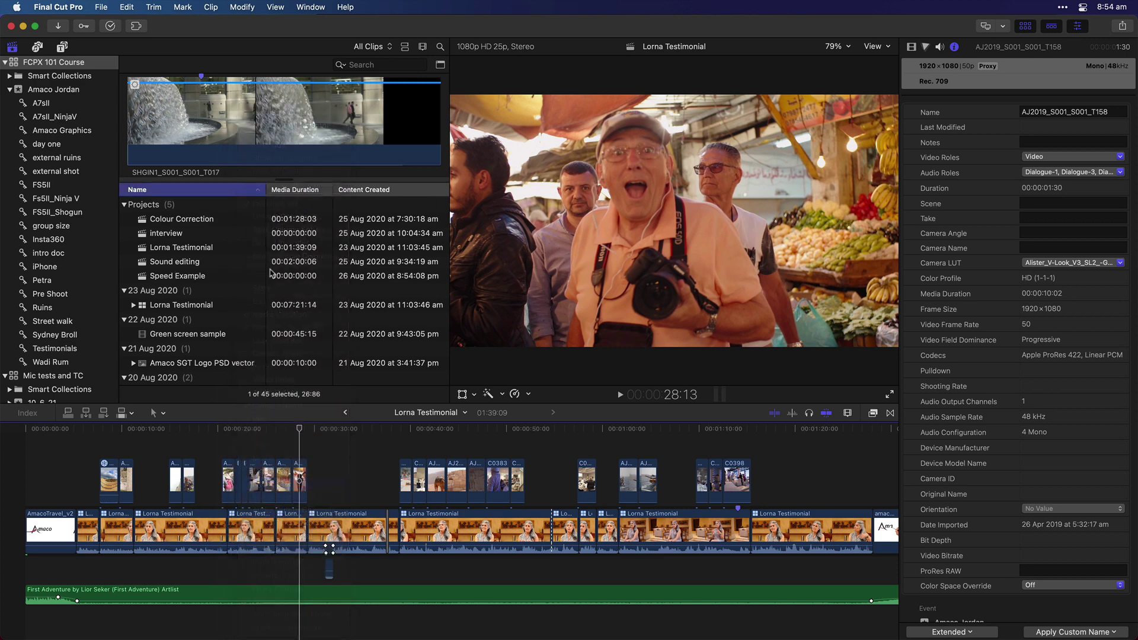
right_click(237, 193)
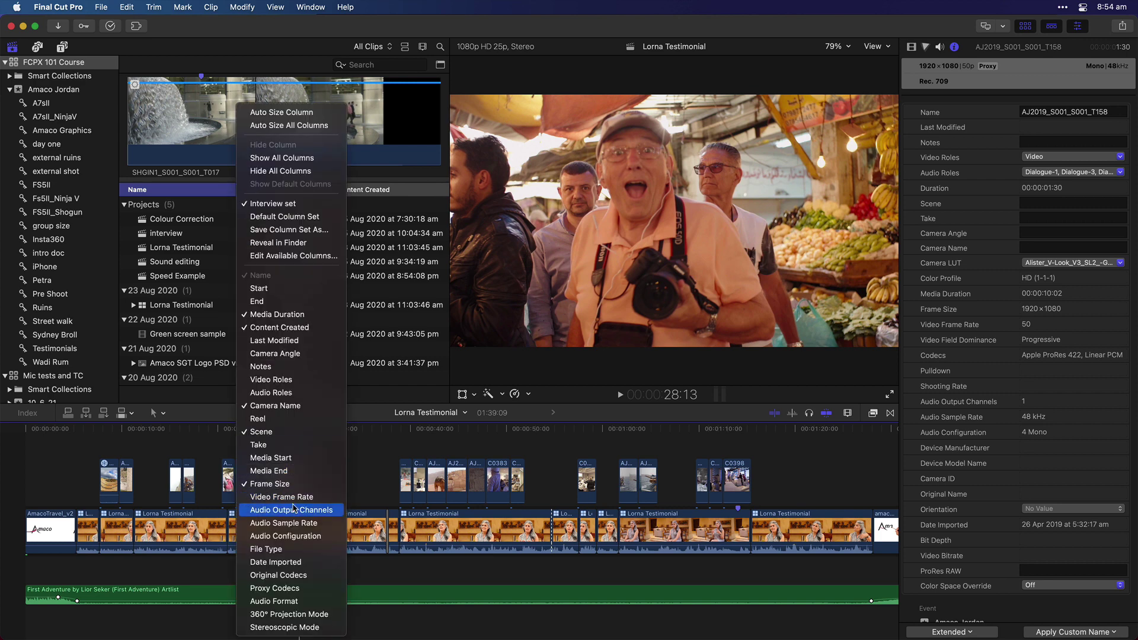
click(279, 497)
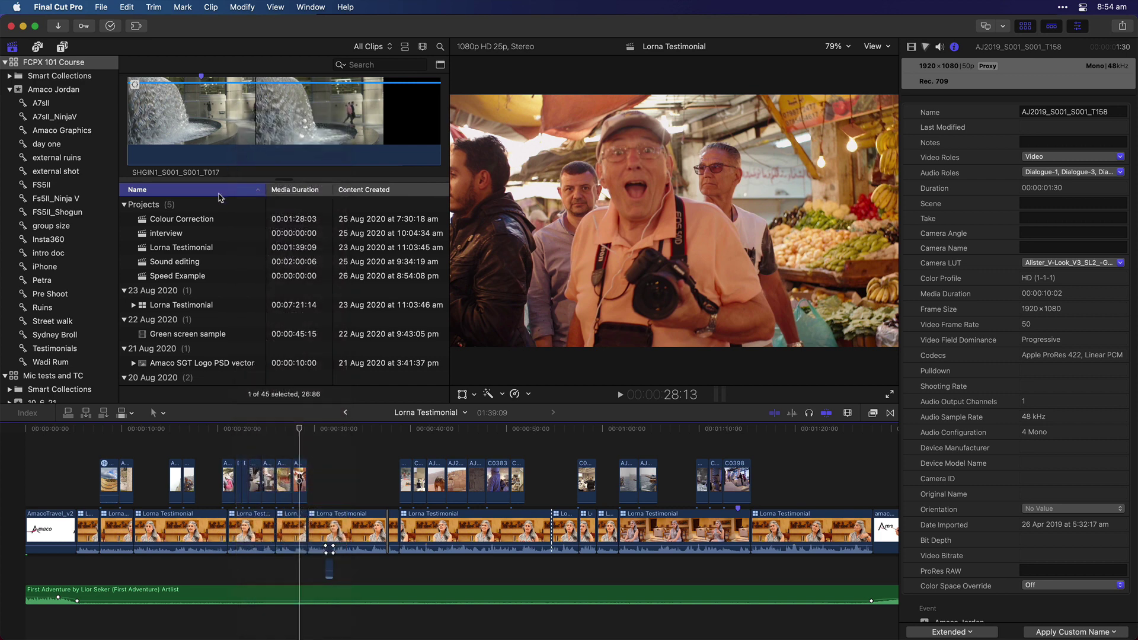
right_click(220, 197)
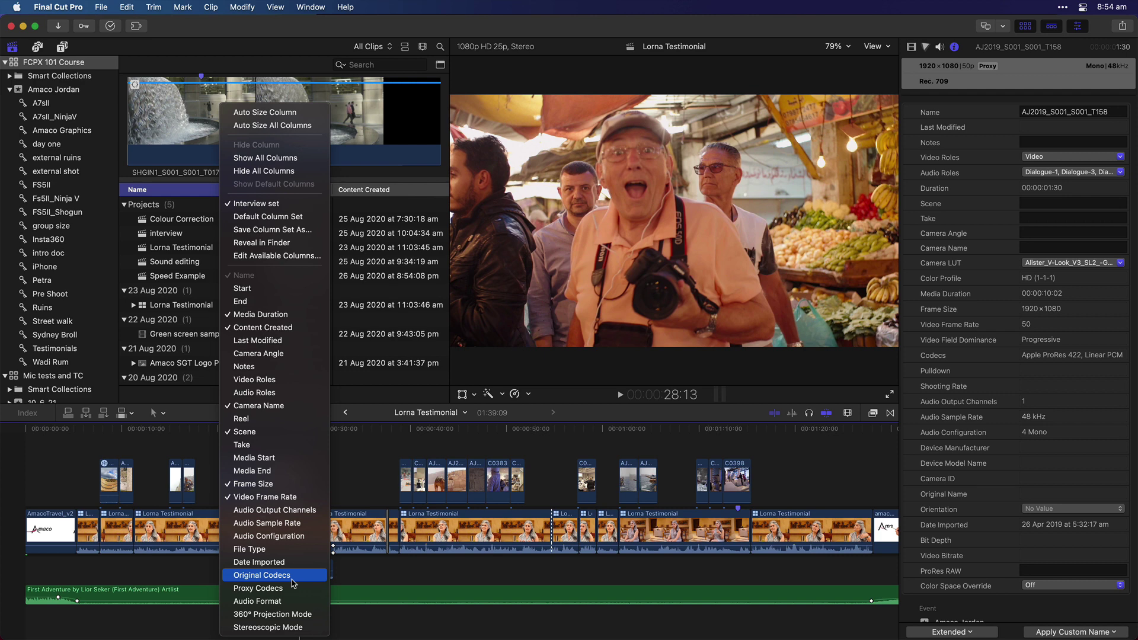
Step: Turn on the Original Codecs and Proxy Codecs columns and scroll right to see them
click(293, 575)
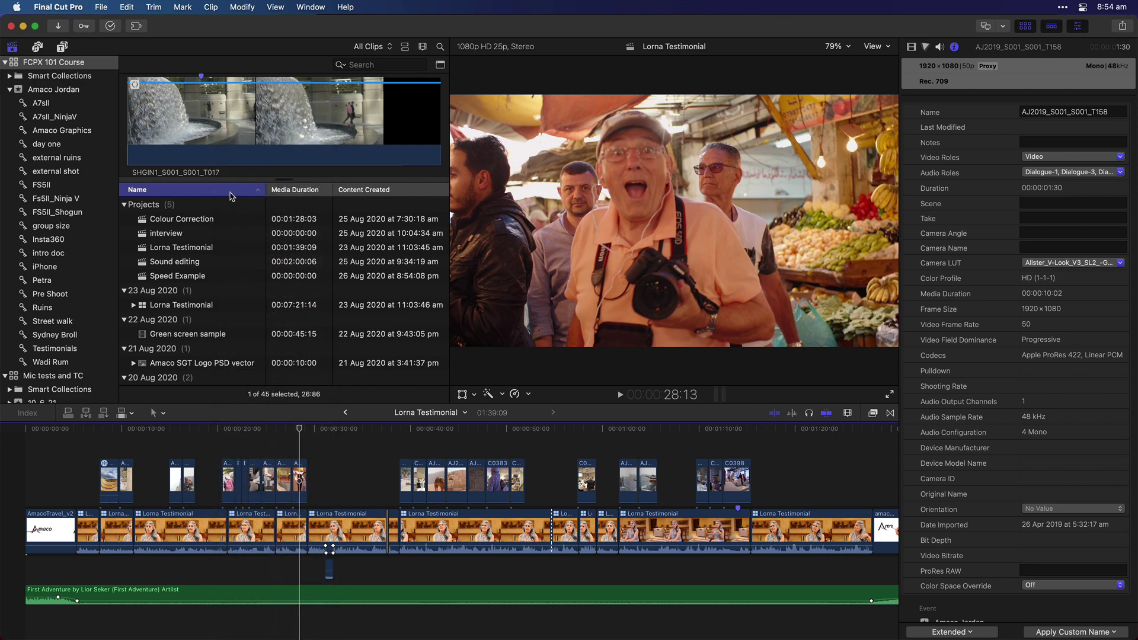
right_click(231, 191)
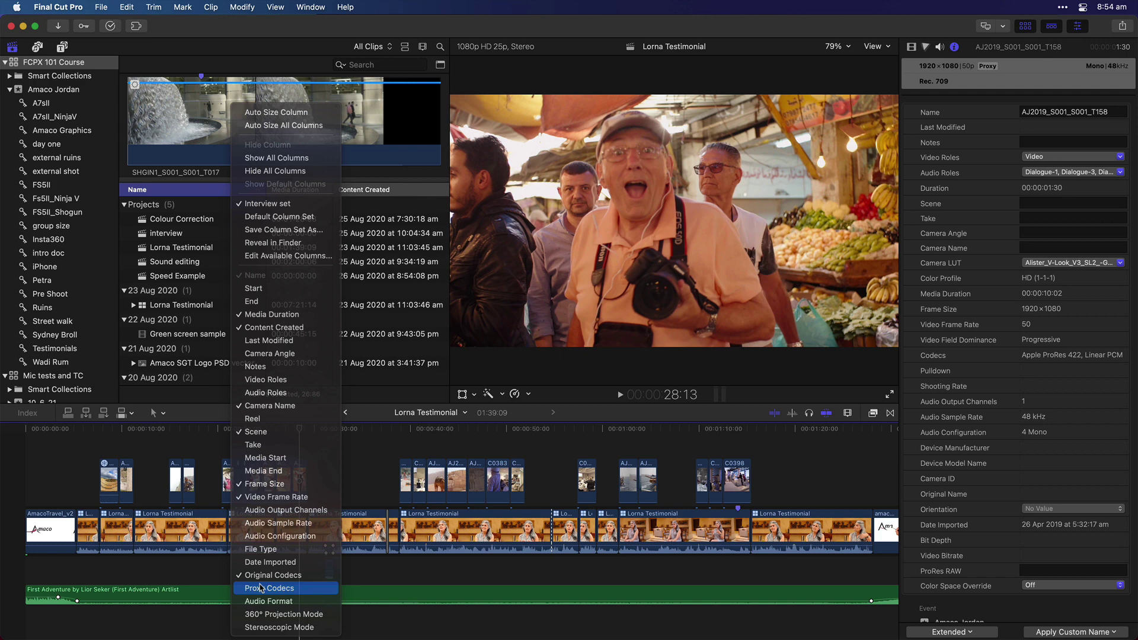
click(283, 125)
scroll(255, 256, right, 10)
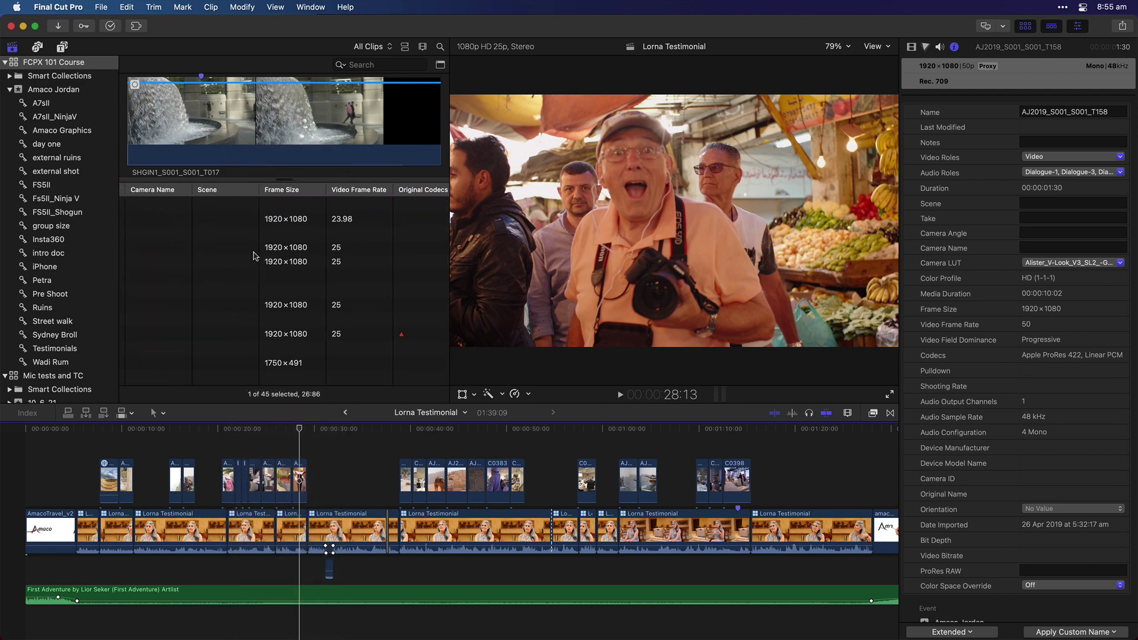
Step: Hide the Inspector with Cmd-4 and scroll the widened browser to review the codec columns
key(super+4)
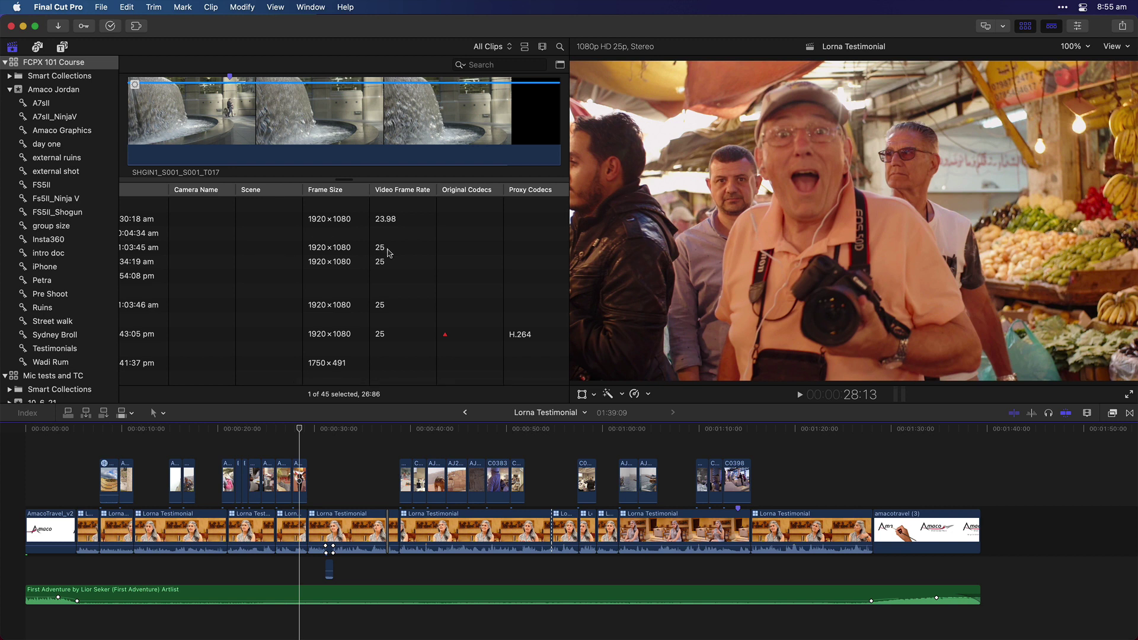
scroll(388, 253, right, 2)
scroll(458, 290, down, 5)
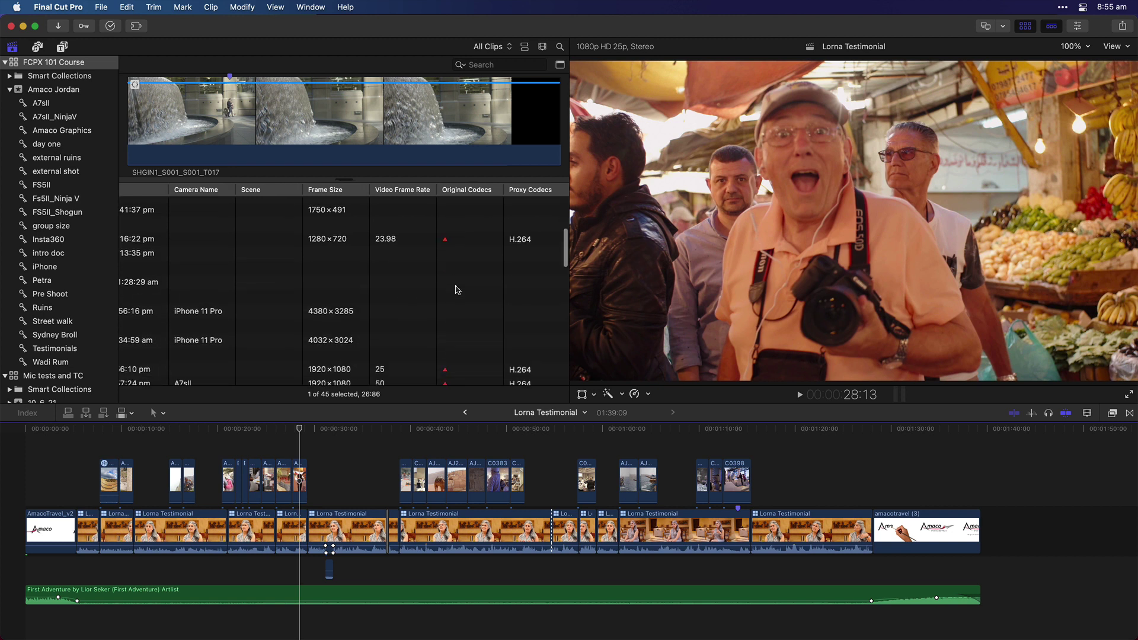
scroll(458, 290, down, 4)
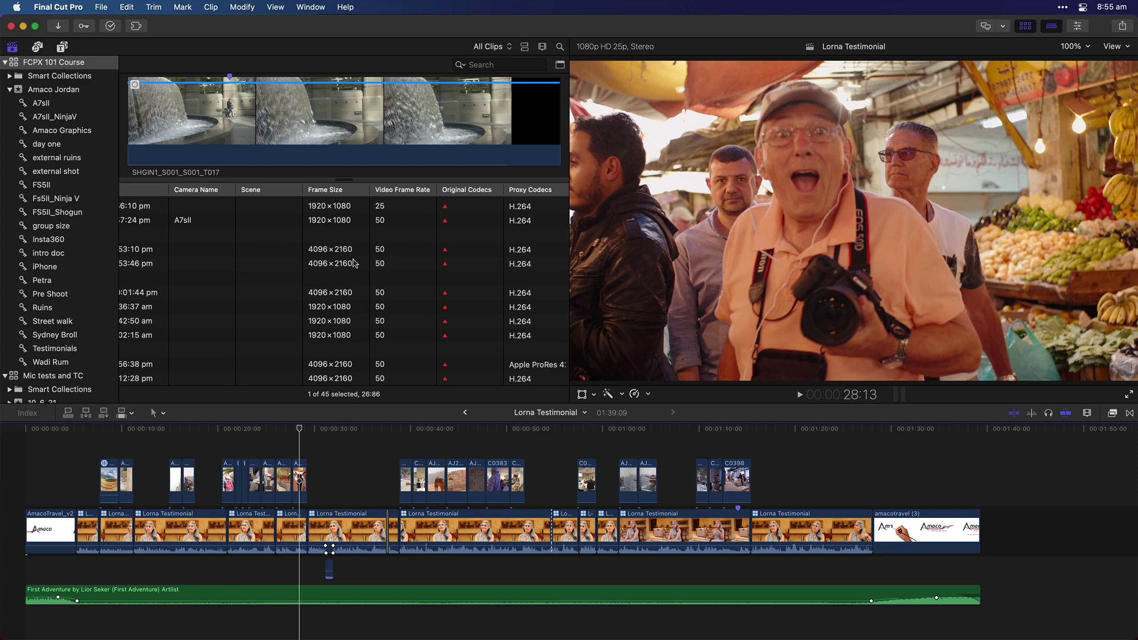
scroll(354, 263, up, 2)
scroll(351, 264, left, 3)
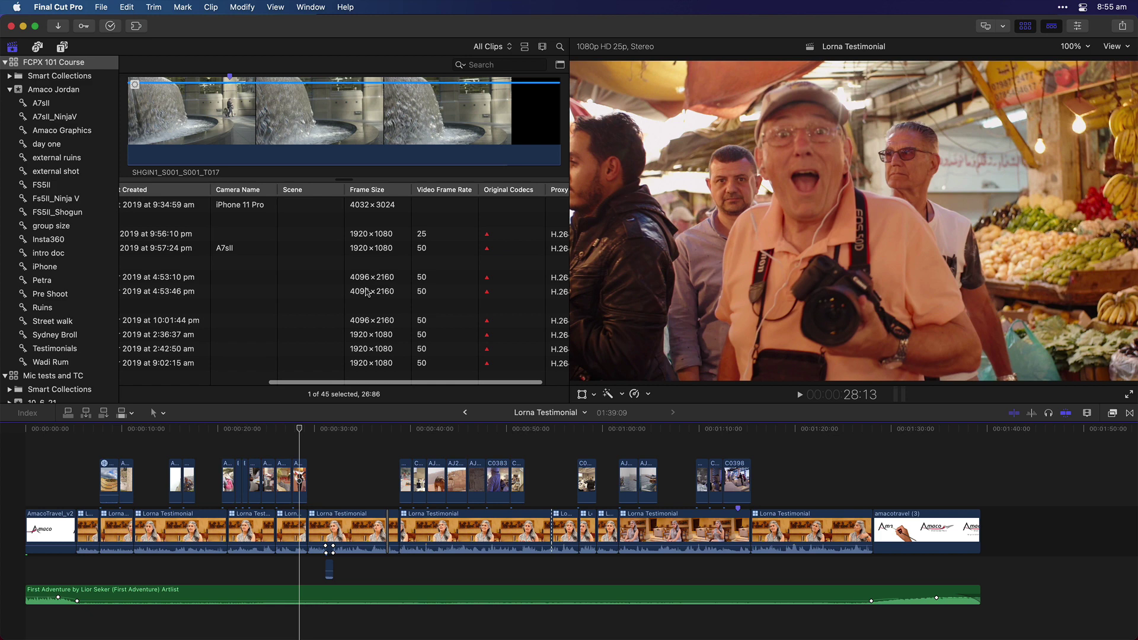
Step: Save the expanded column layout as a custom set named 'B-roll set' and refocus the browser
right_click(178, 190)
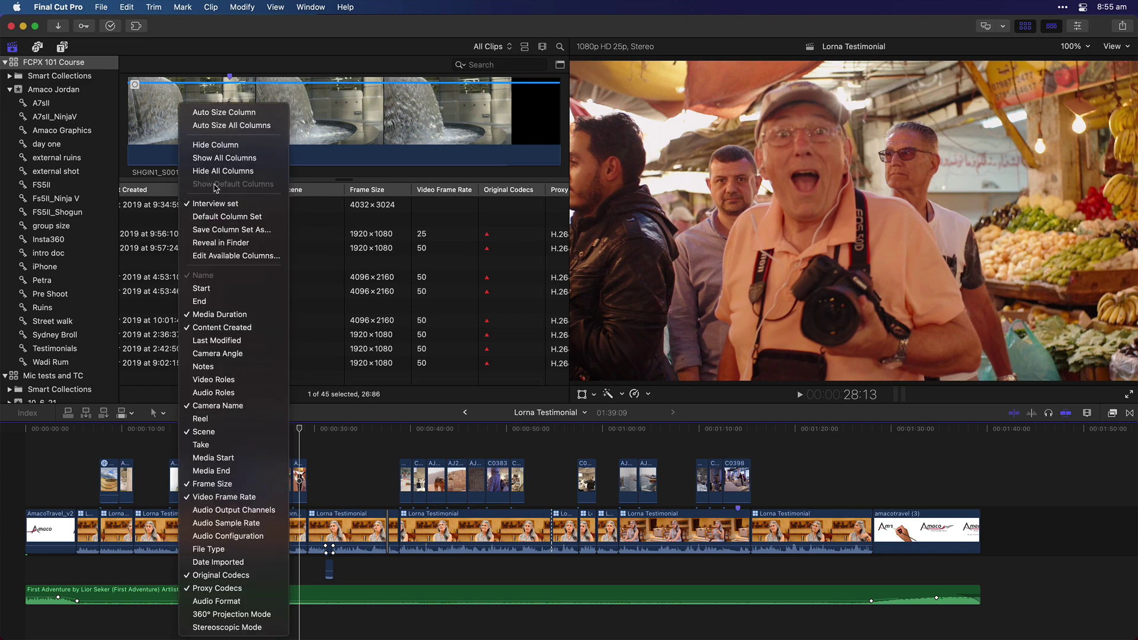
click(247, 230)
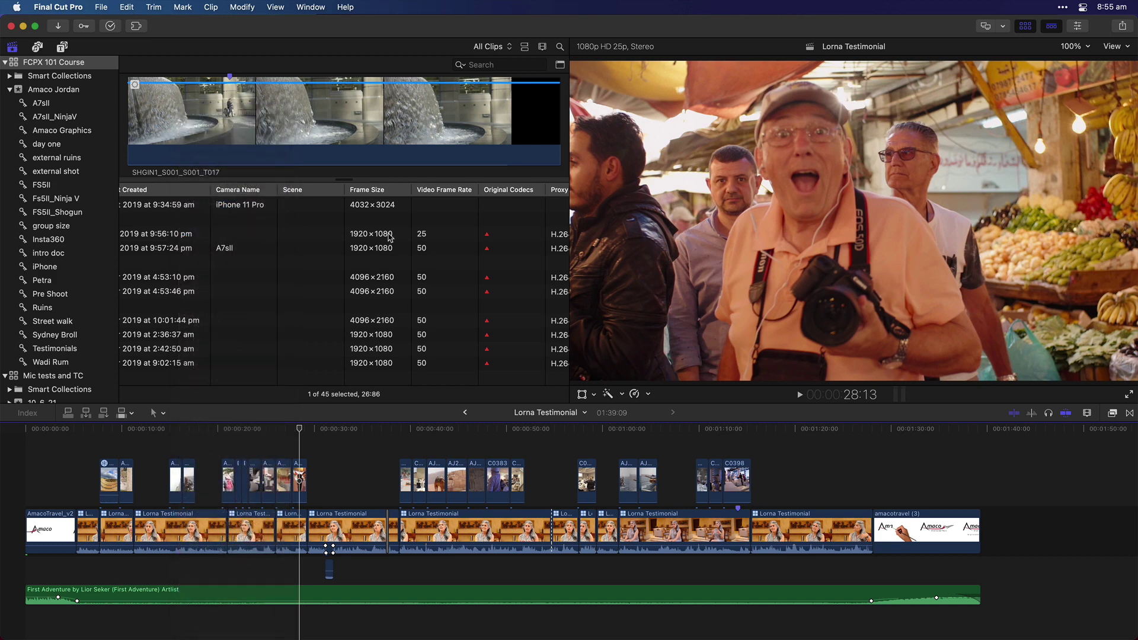
text(B-)
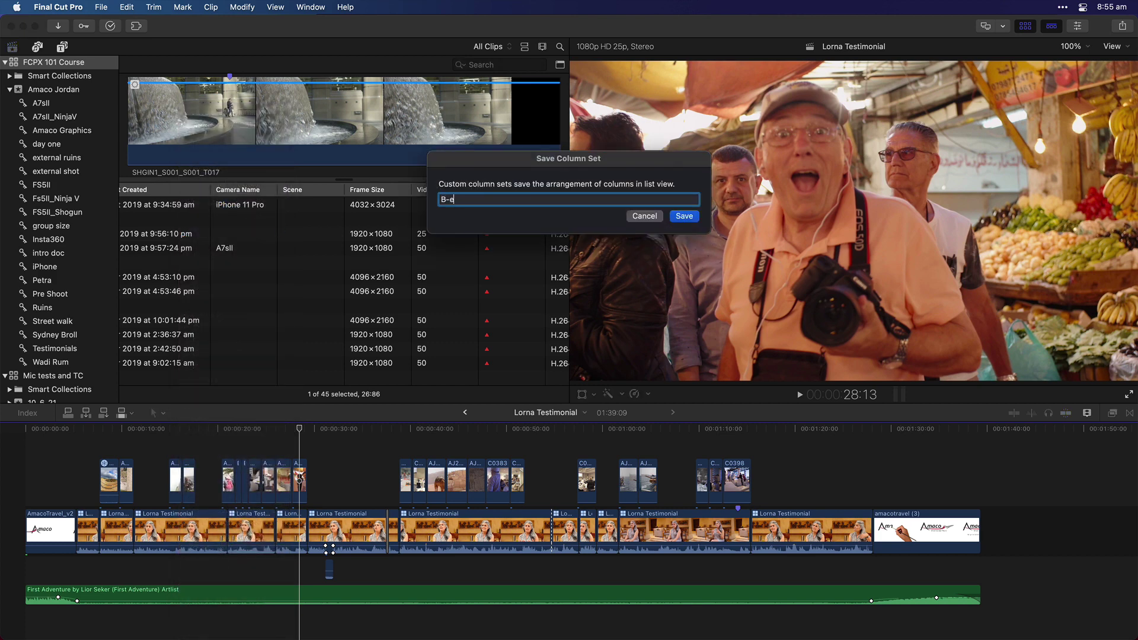
text(roll set)
key(Return)
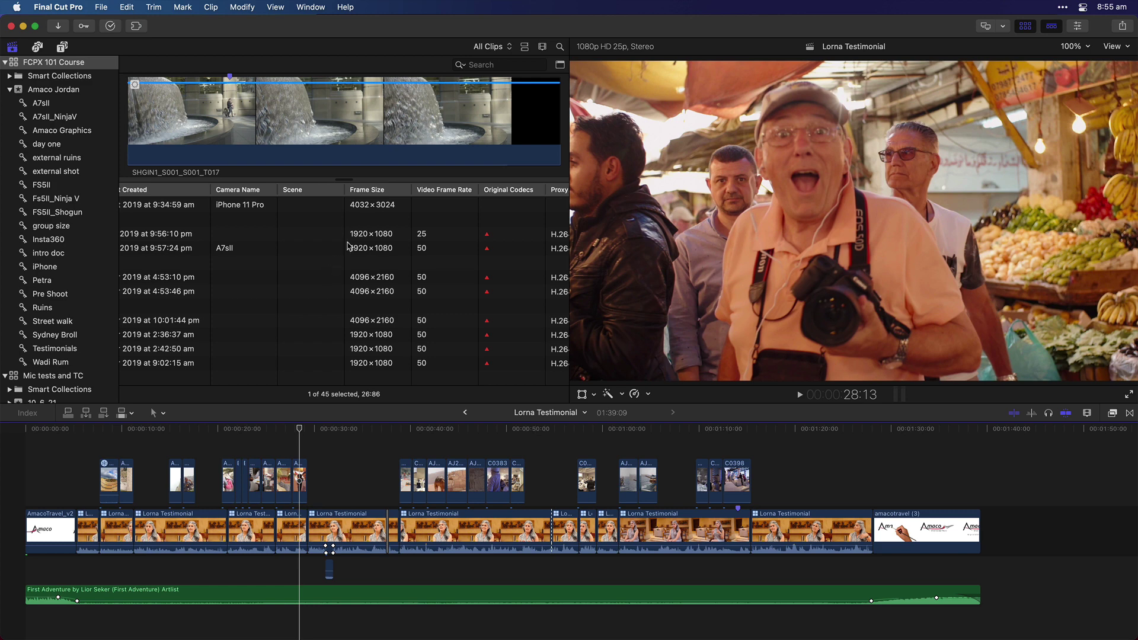
key(super+1)
Step: Select clip C0210, view the external ruins keyword collection, then return to the FCPX 101 Course library
click(486, 67)
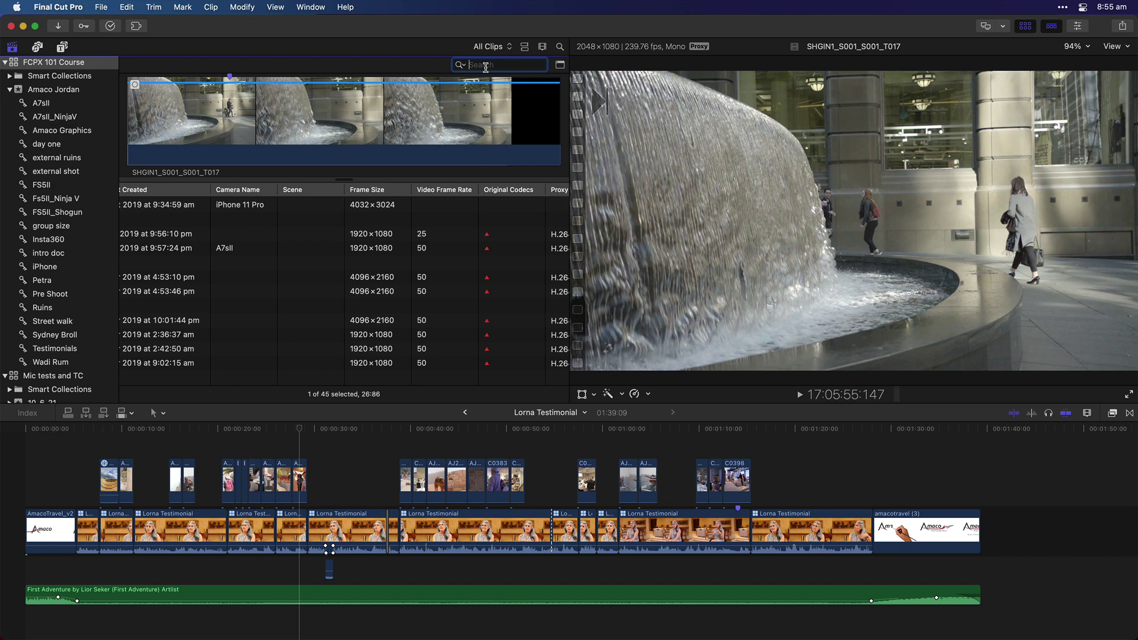
click(205, 245)
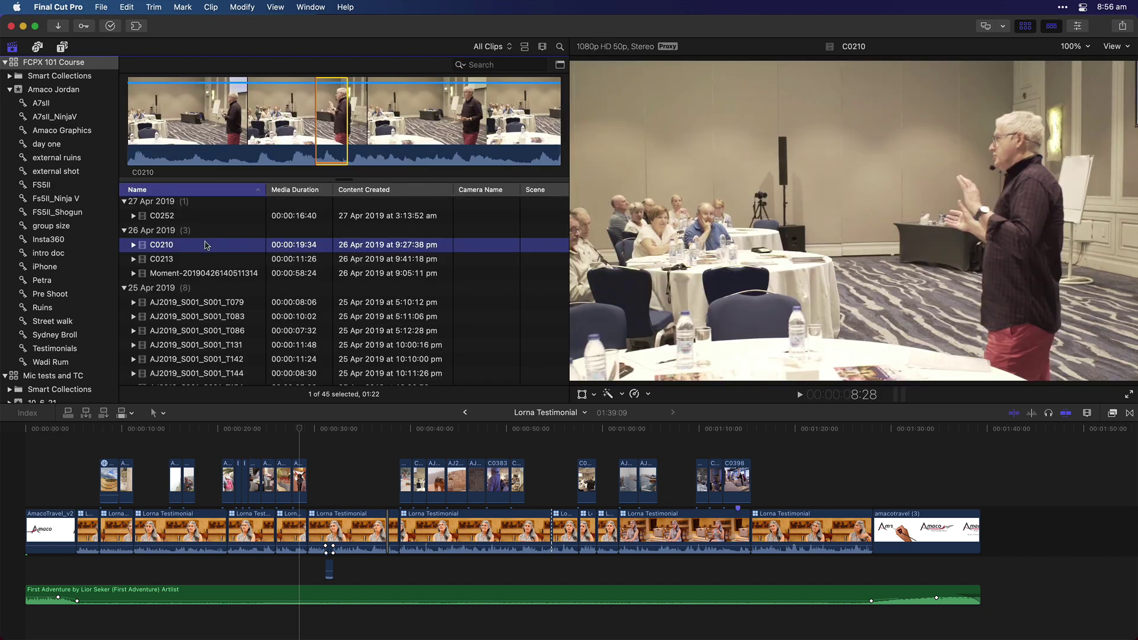
click(55, 162)
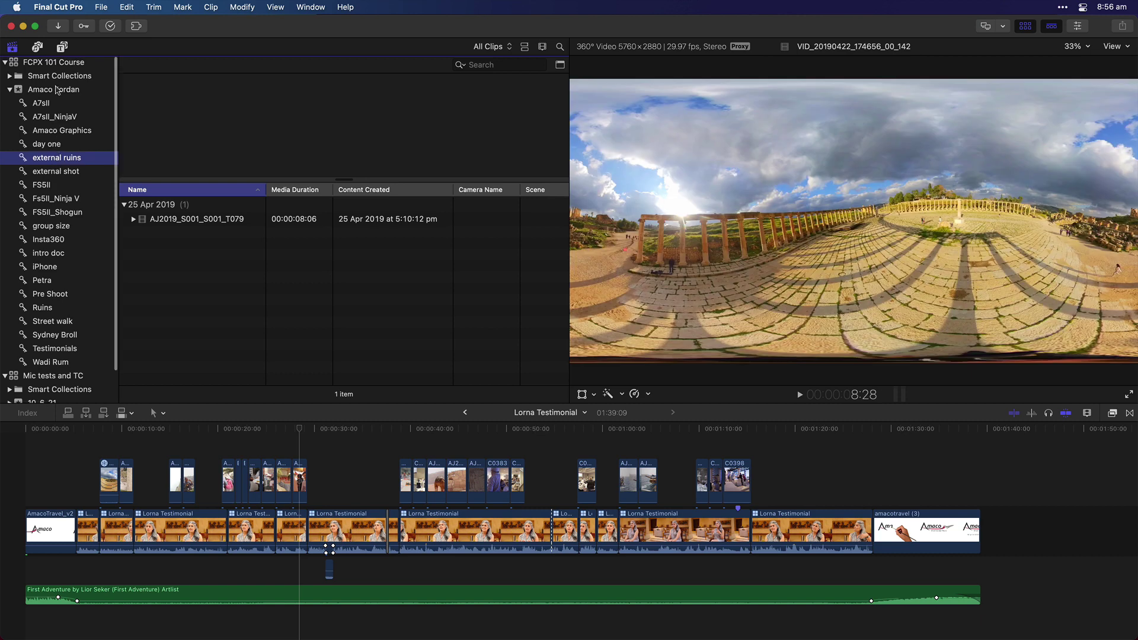
click(53, 64)
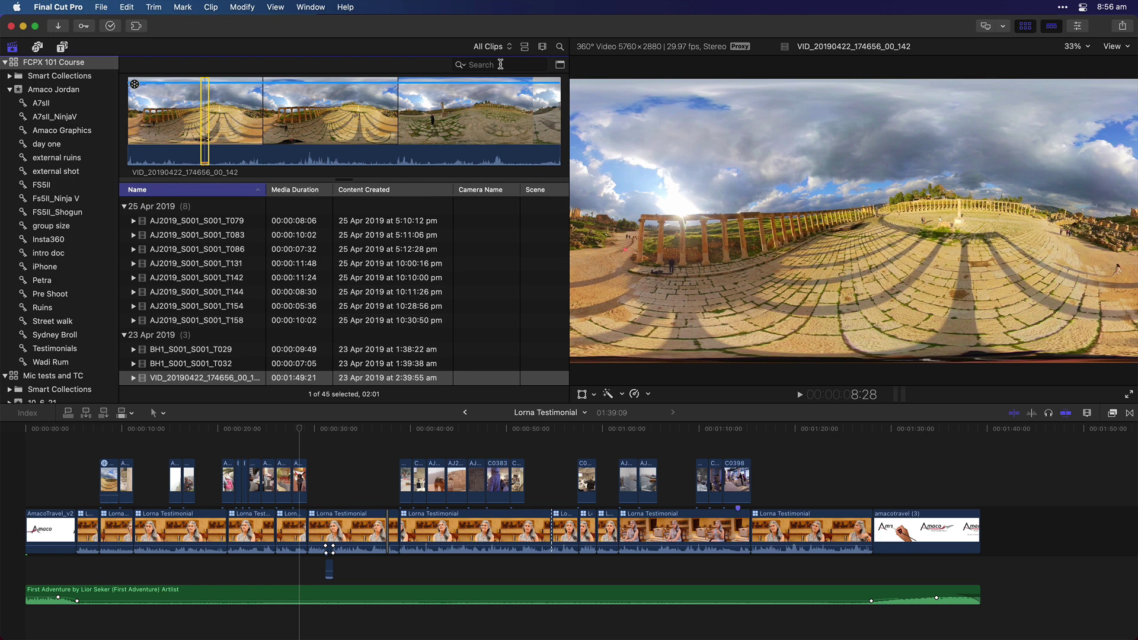
Step: Search 'ruin', check AJ2019_S001_S001_T086's keywords and 'Pull focus of ruins' note, then clear the search
click(498, 64)
text(ruin)
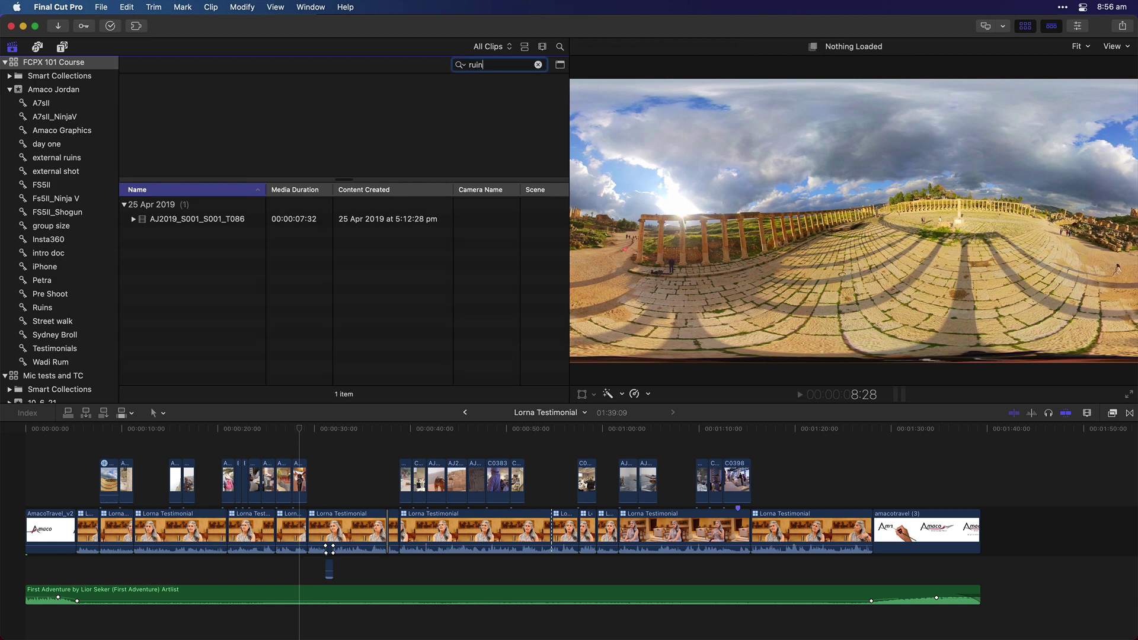
click(202, 221)
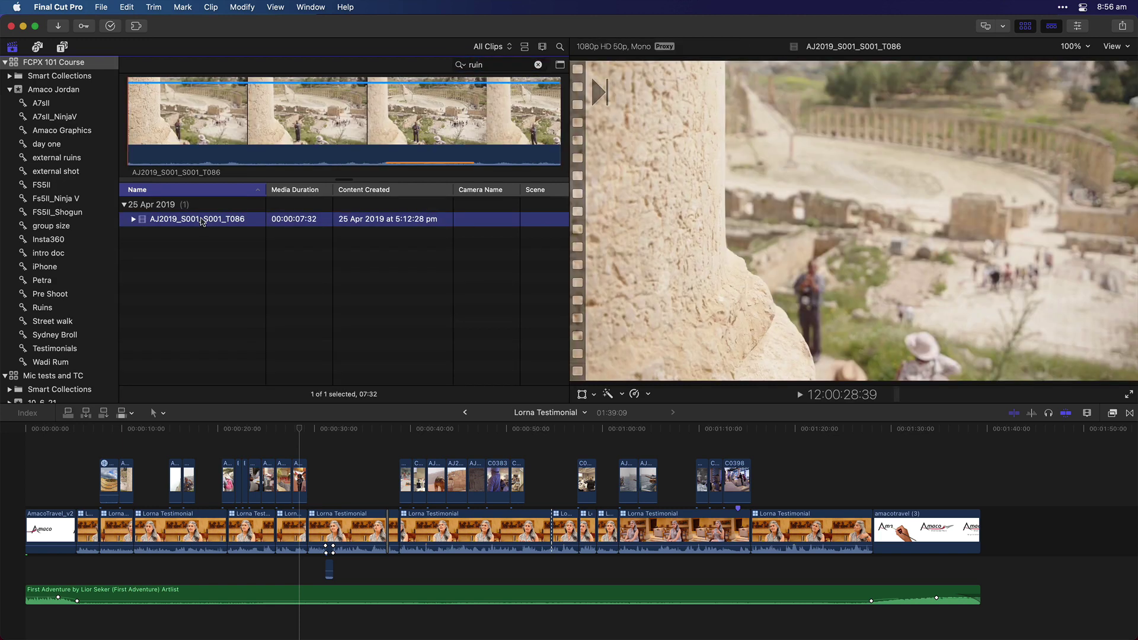
click(134, 218)
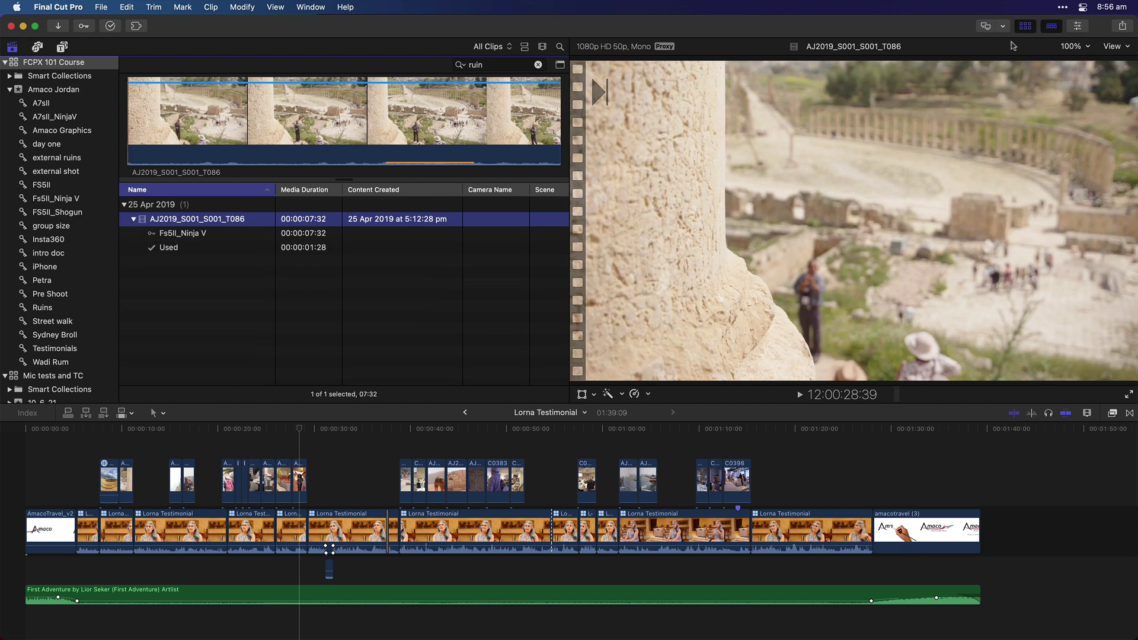
click(1079, 28)
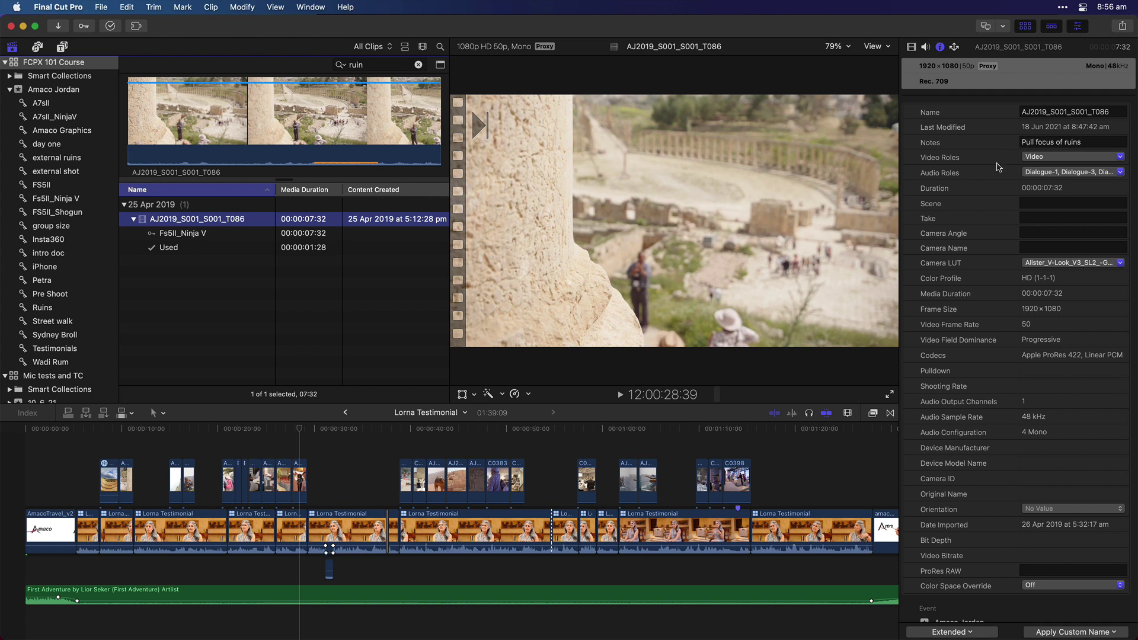
click(421, 71)
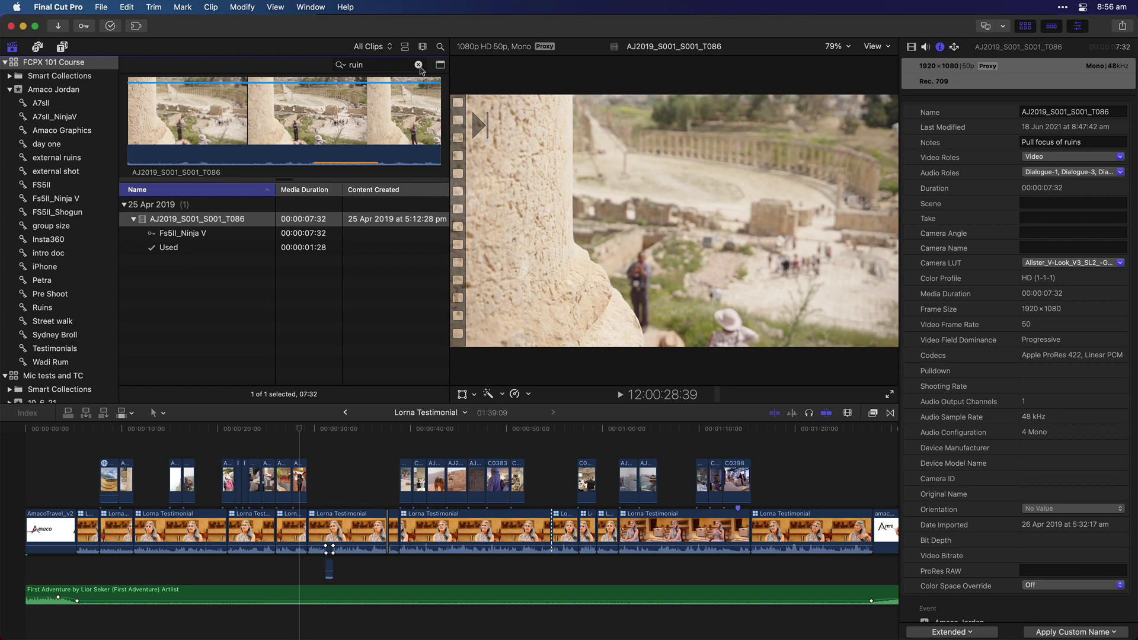
click(419, 65)
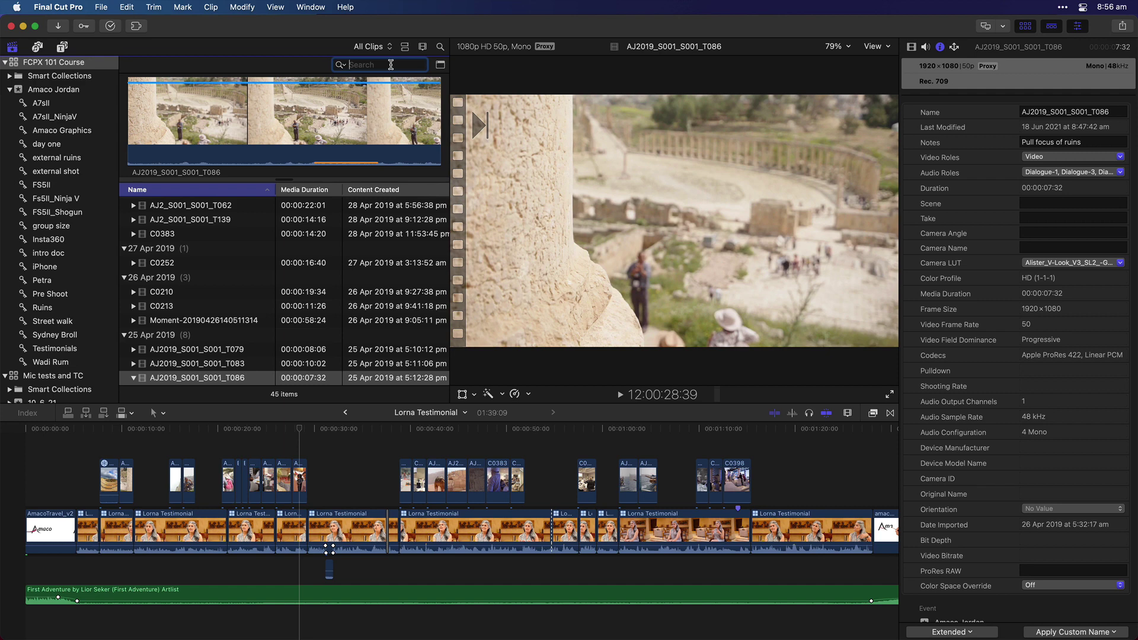
Step: Search 'deliver' and load the matching clip SHGIN1_S001_S001_T017 in the viewer
text(del)
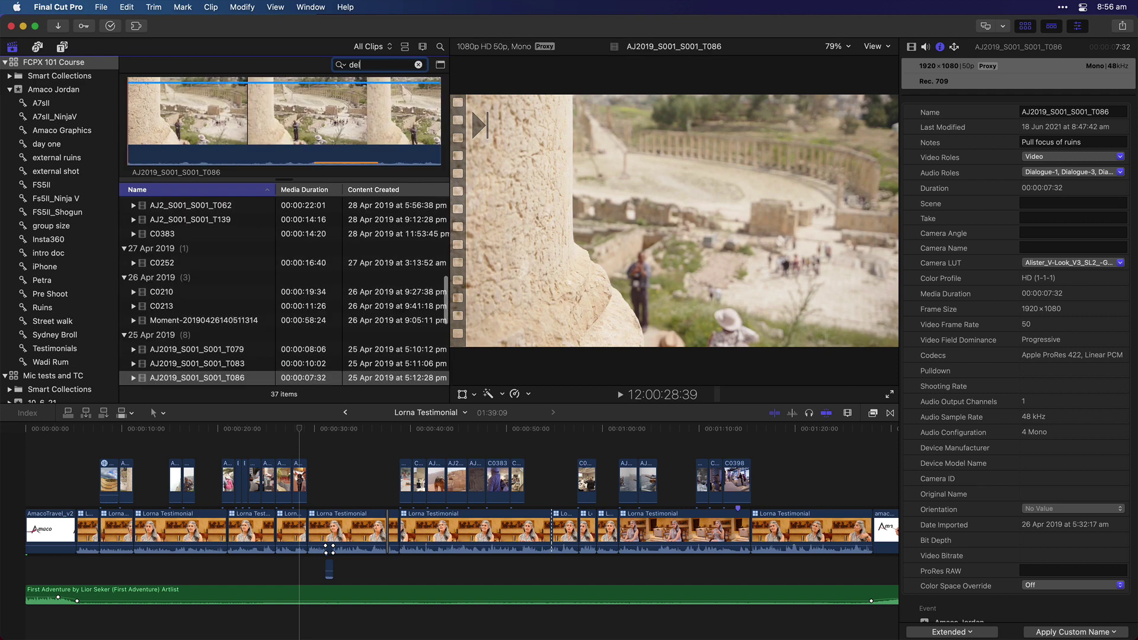
text(iver)
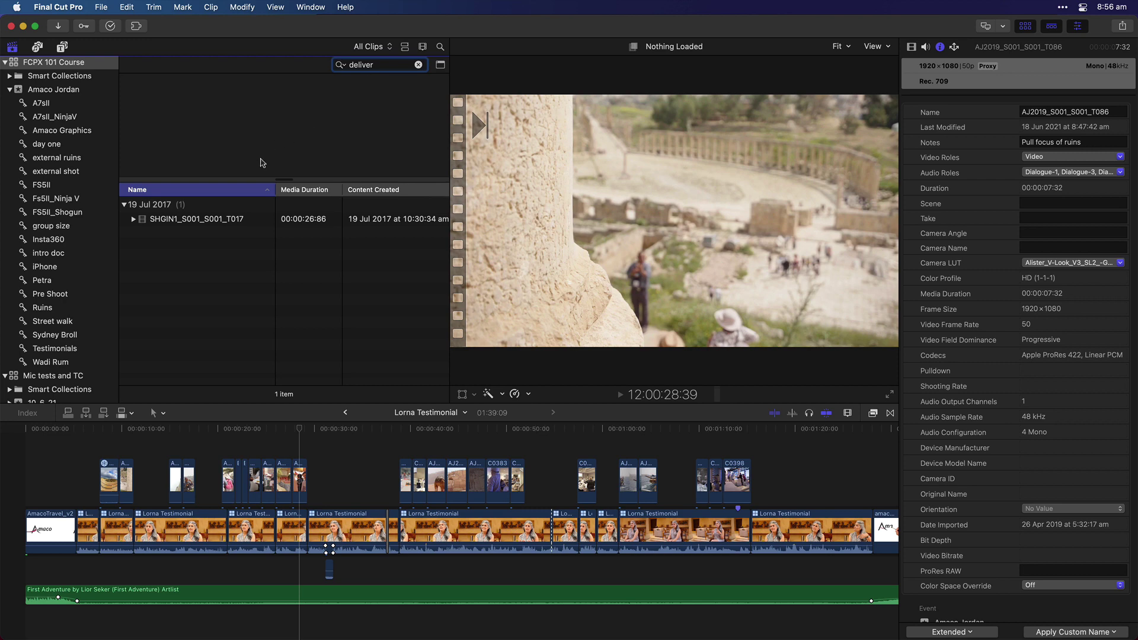
click(197, 219)
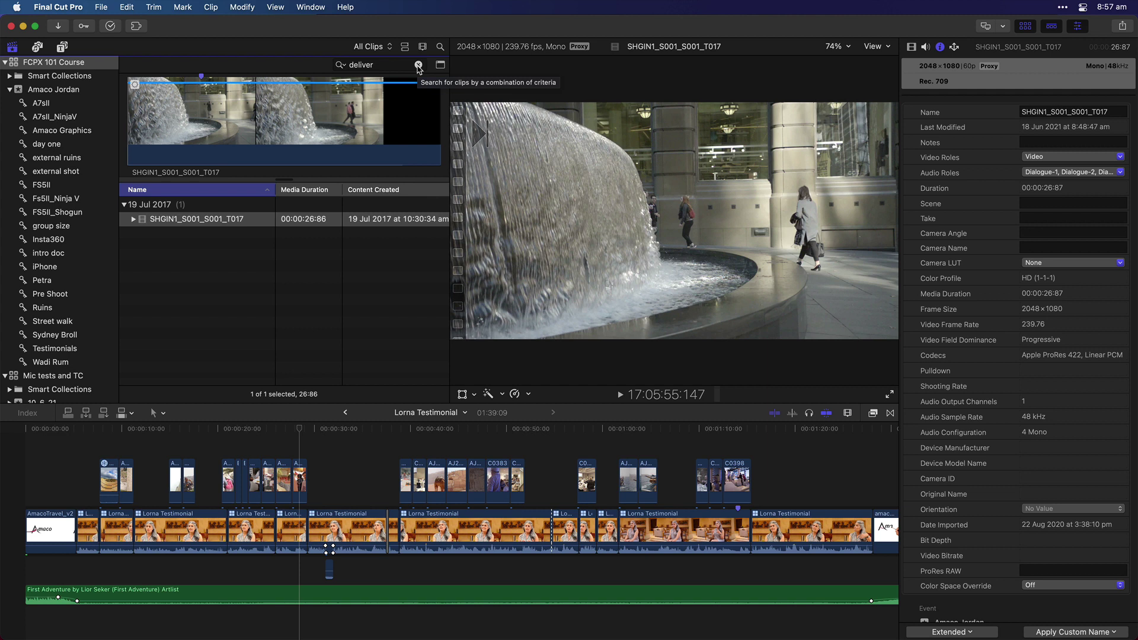
click(419, 65)
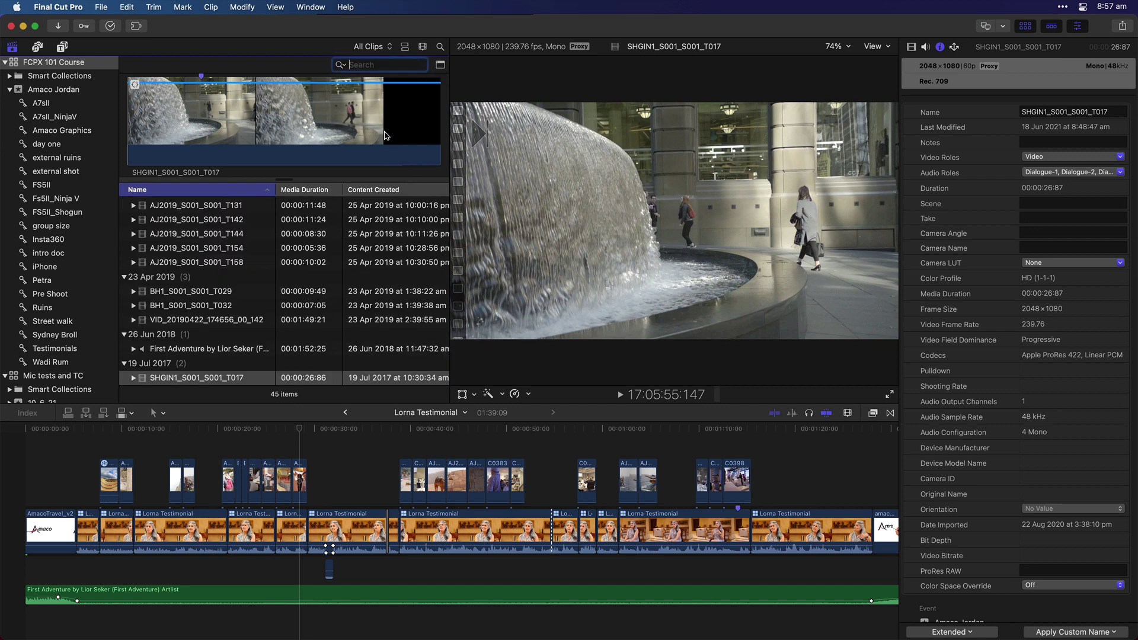
click(342, 66)
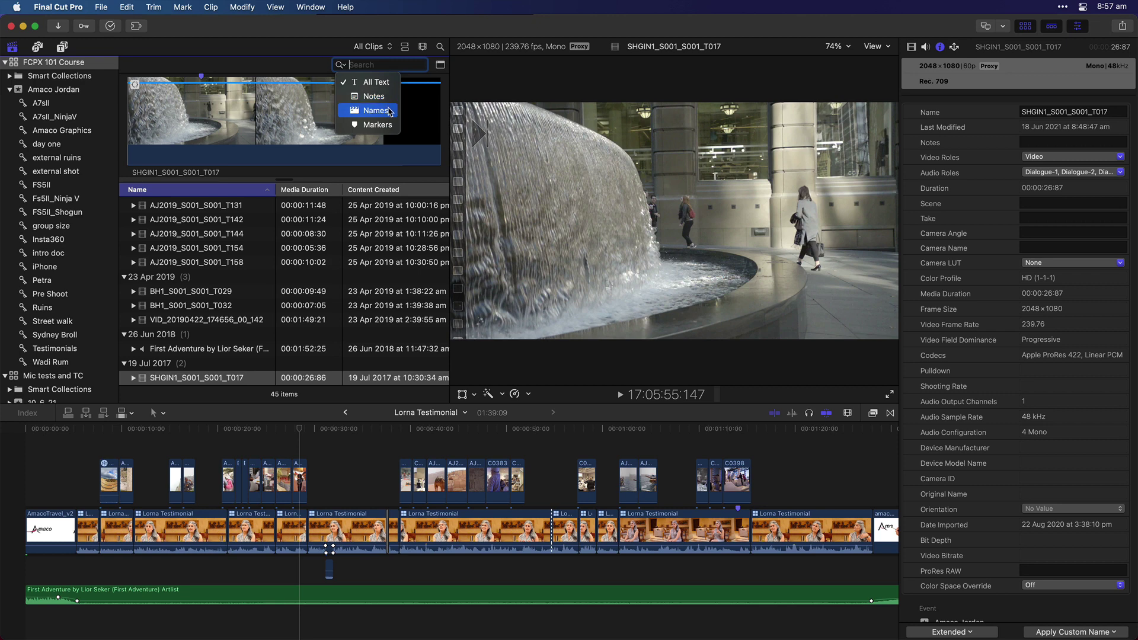
click(441, 81)
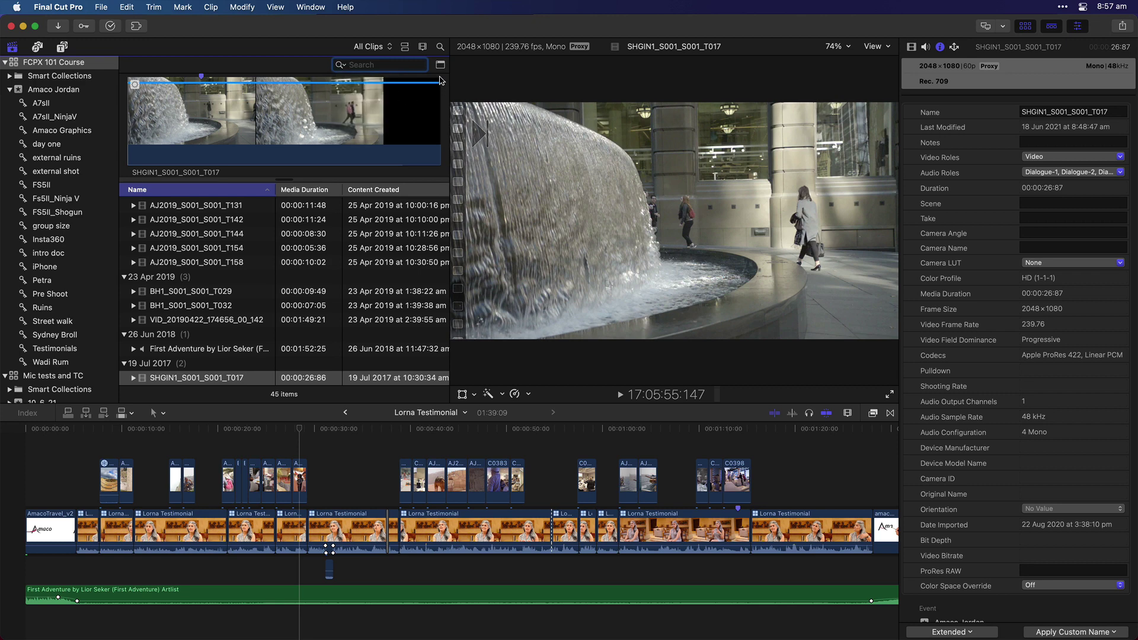
Step: Open Edit Available Columns from the header menu and scroll through the property list
right_click(227, 196)
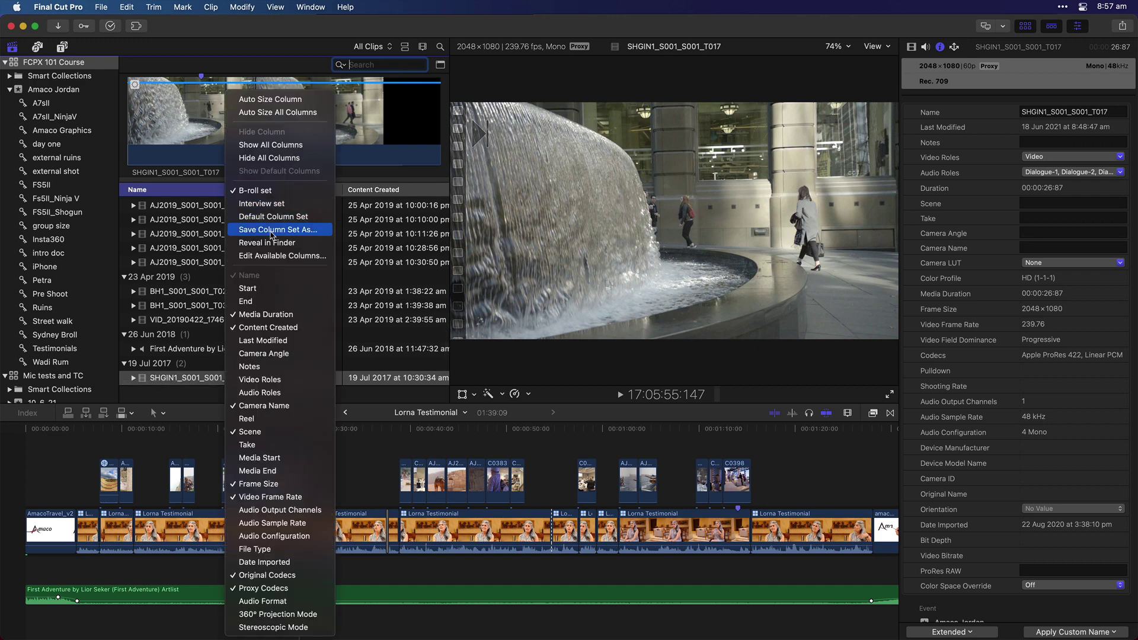
click(291, 256)
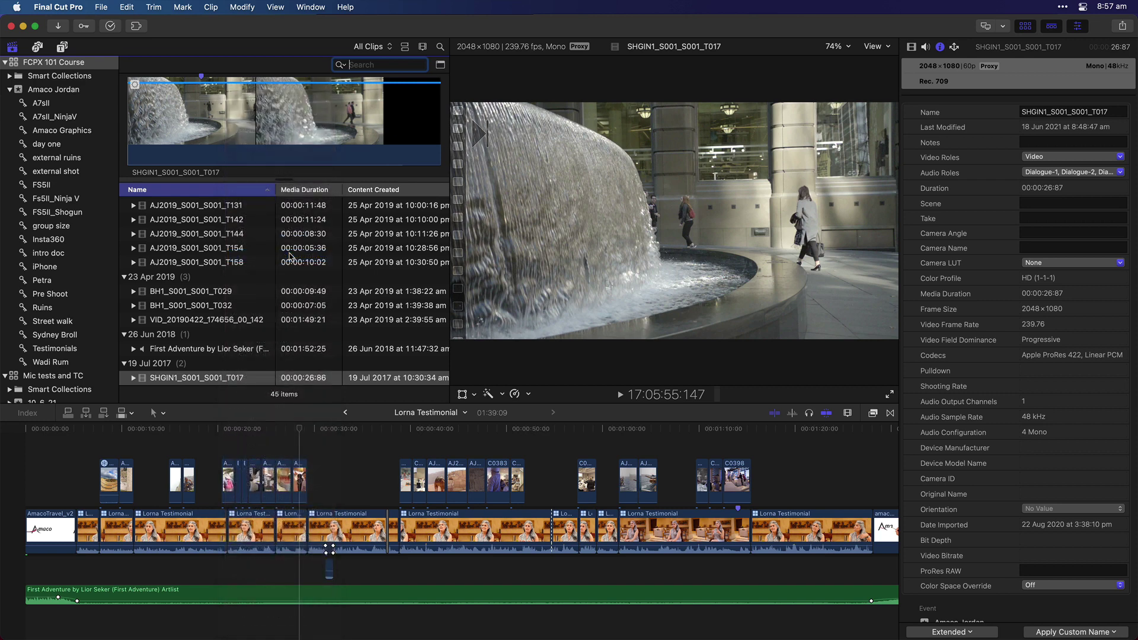
scroll(449, 209, down, 3)
scroll(449, 209, down, 10)
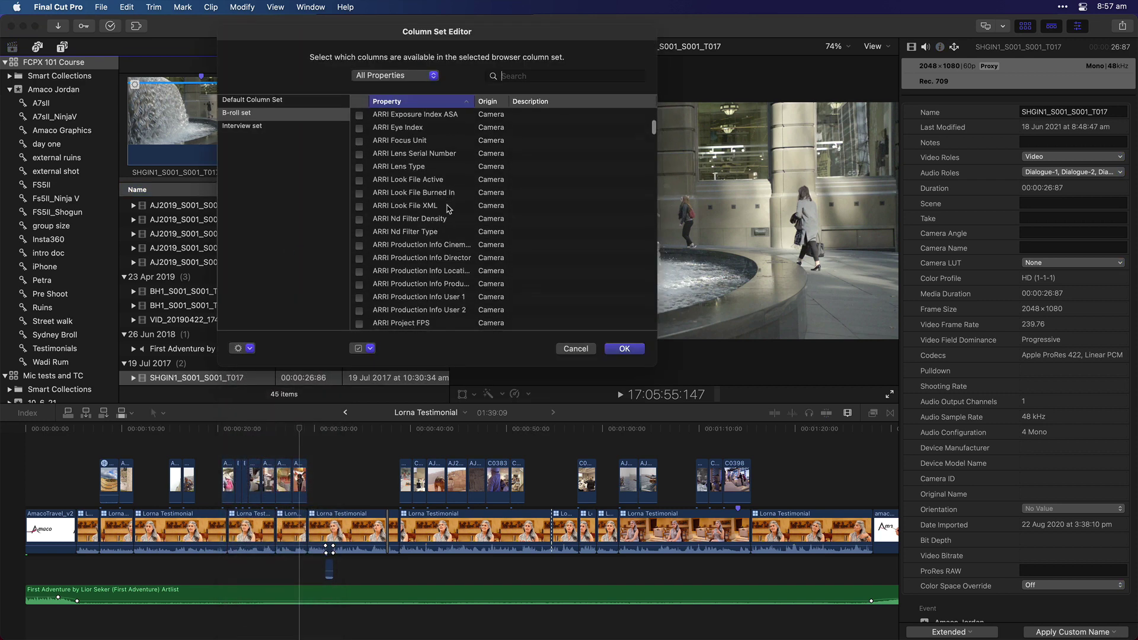
scroll(449, 209, down, 15)
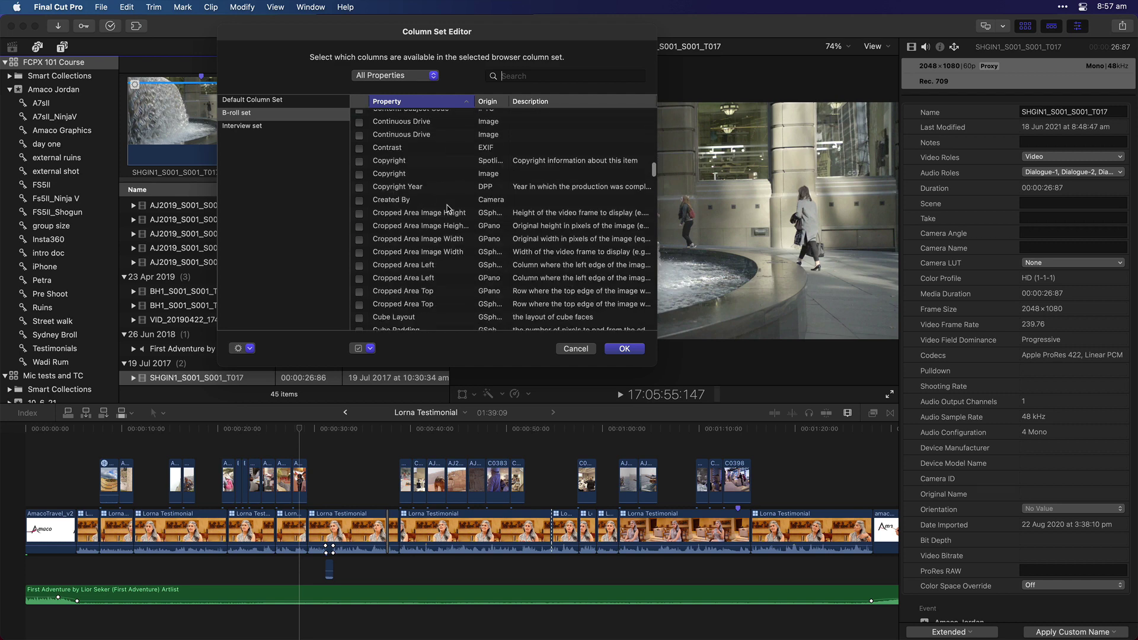
scroll(449, 209, down, 15)
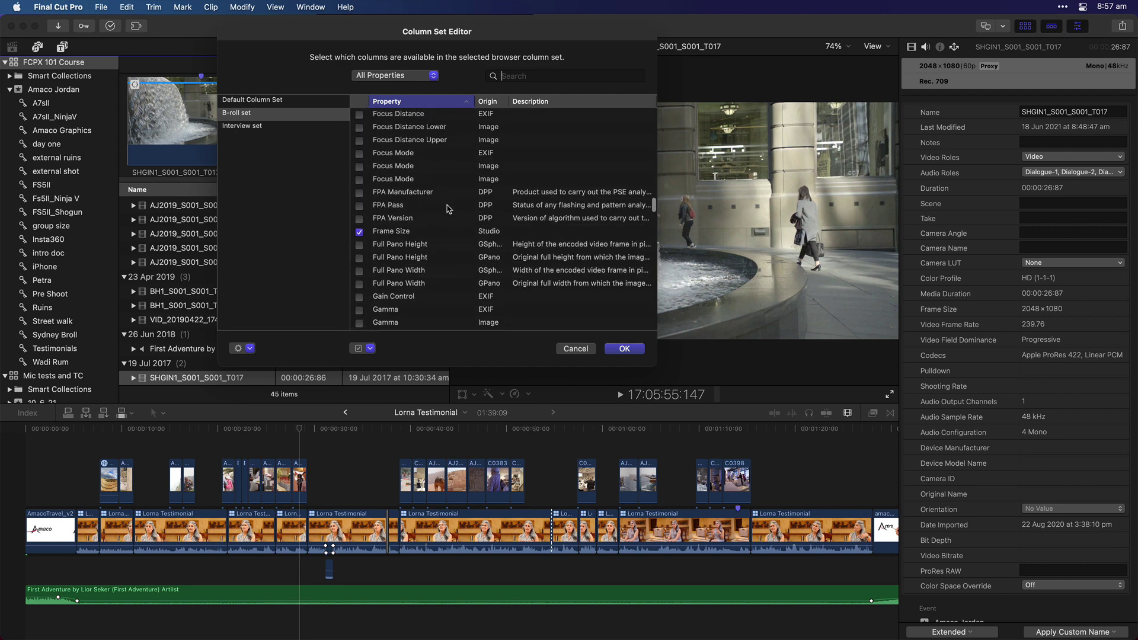
Step: Inspect the check-all and column-set menus, preview Interview and Default sets, then reselect B-roll set
click(370, 350)
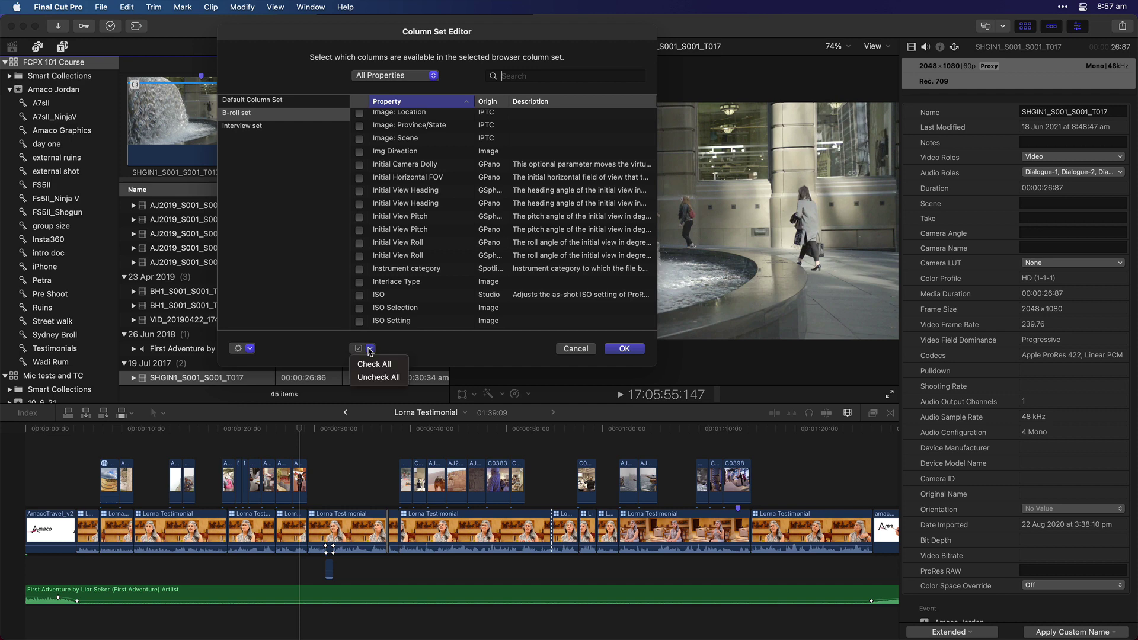
click(403, 348)
click(250, 348)
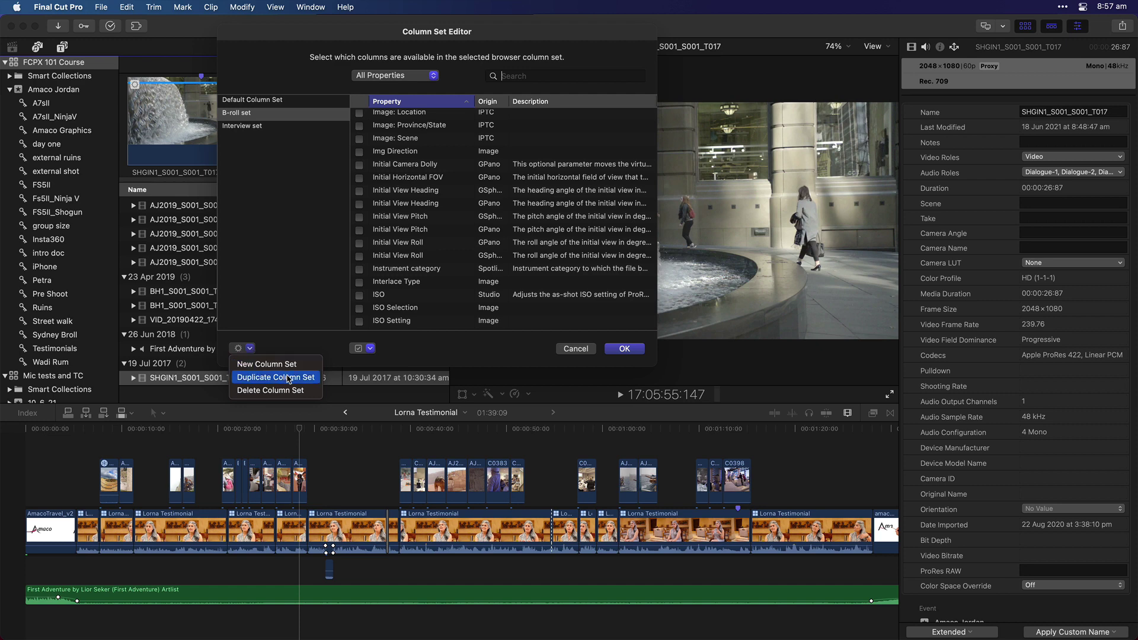
click(442, 359)
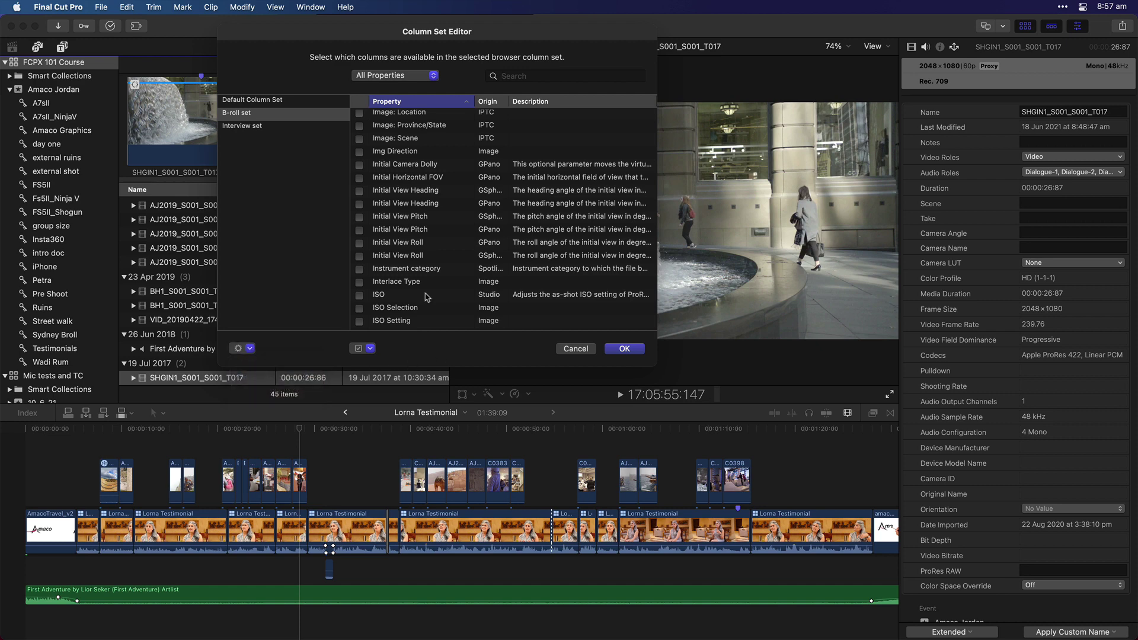
click(254, 127)
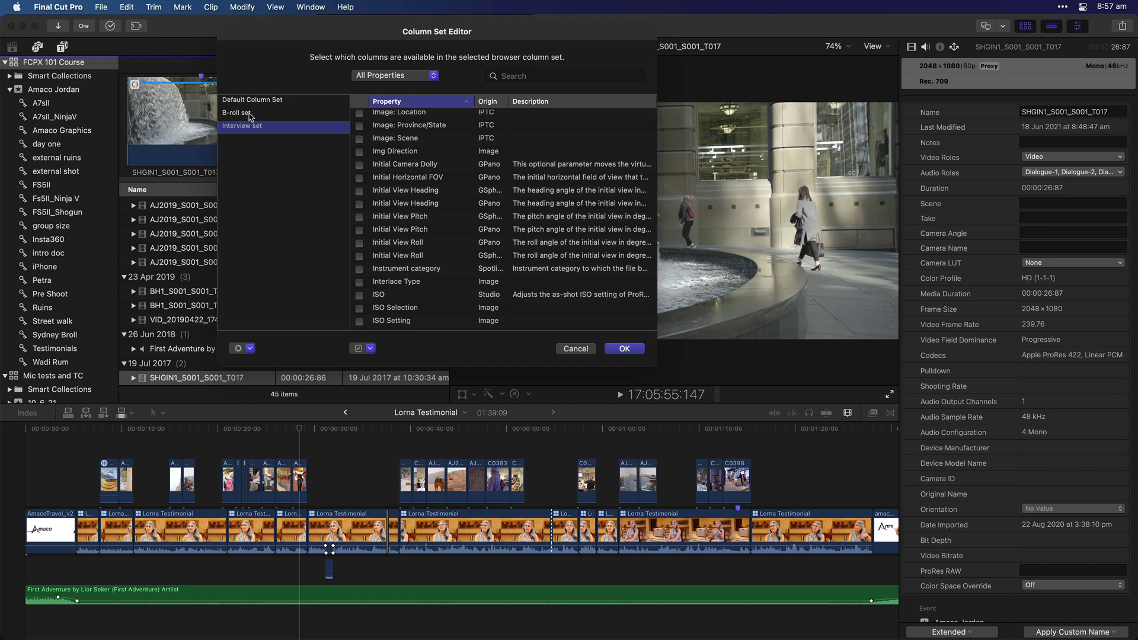
click(252, 114)
click(253, 102)
click(249, 113)
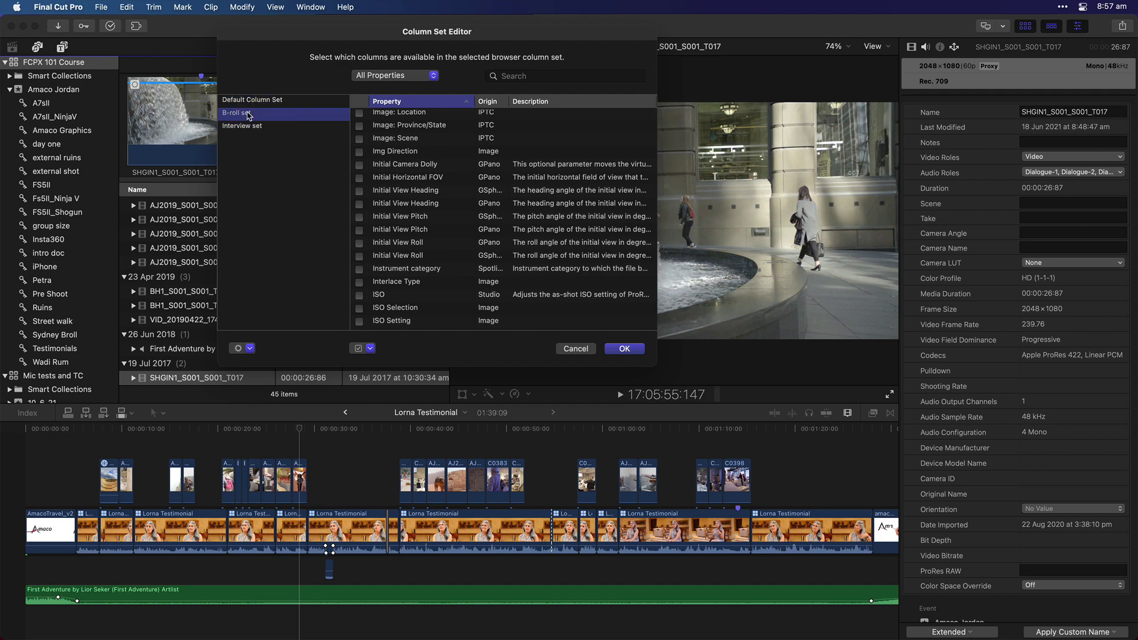
Step: Filter the Column Set Editor's property list to Spotlight Properties and scroll to the top of the list
click(420, 76)
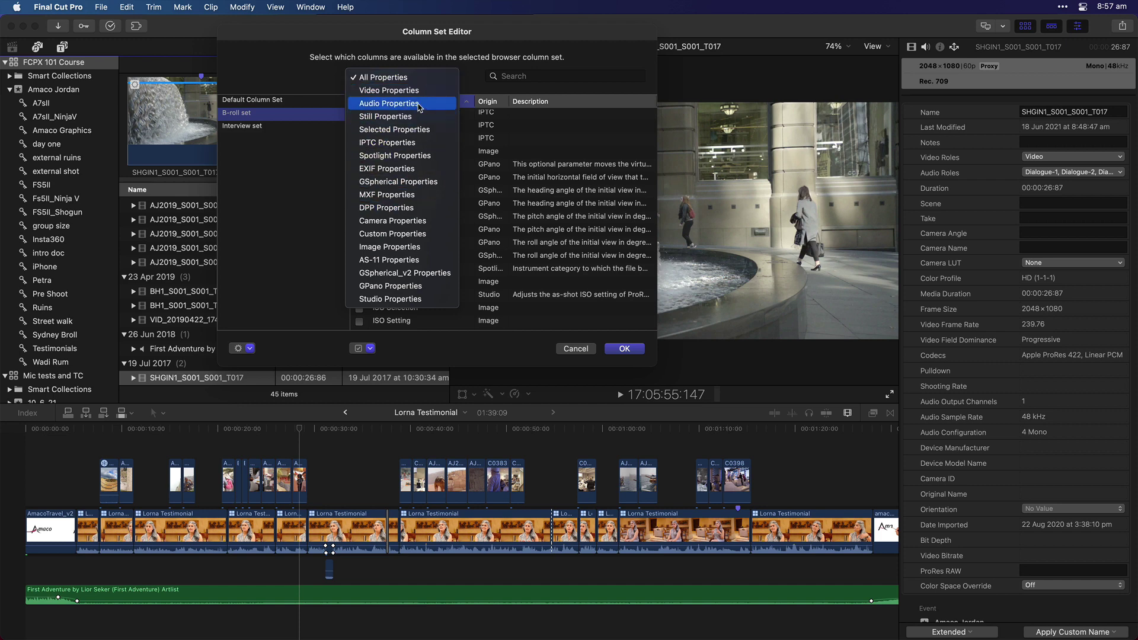
click(415, 156)
scroll(446, 210, up, 10)
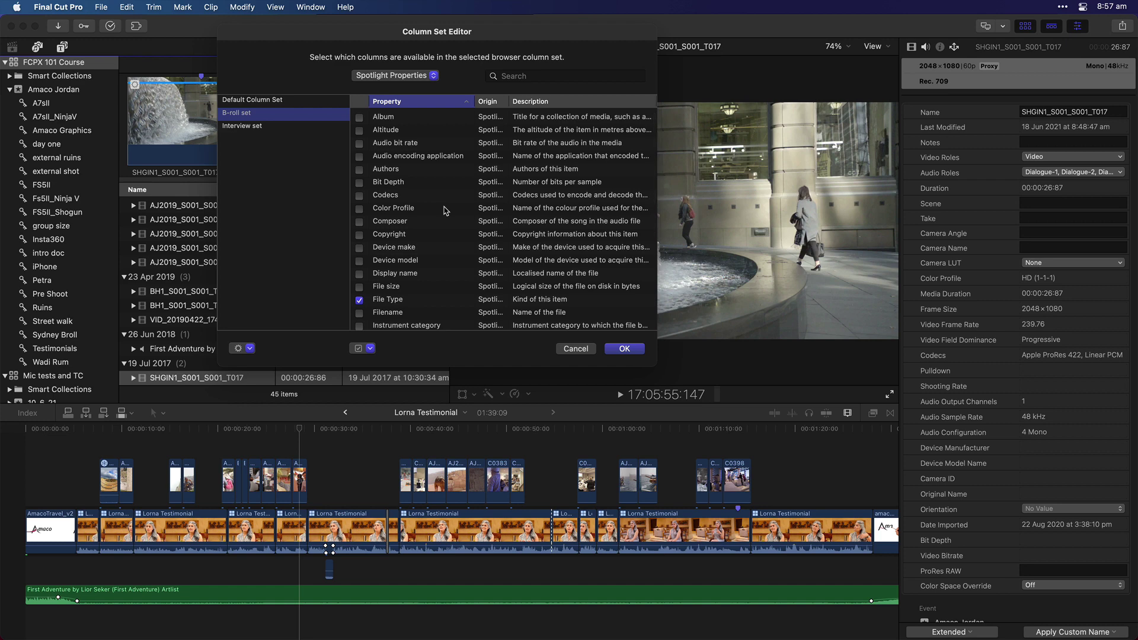
Step: Cancel the Column Set Editor, discarding changes and returning to the browser's clip list
click(572, 349)
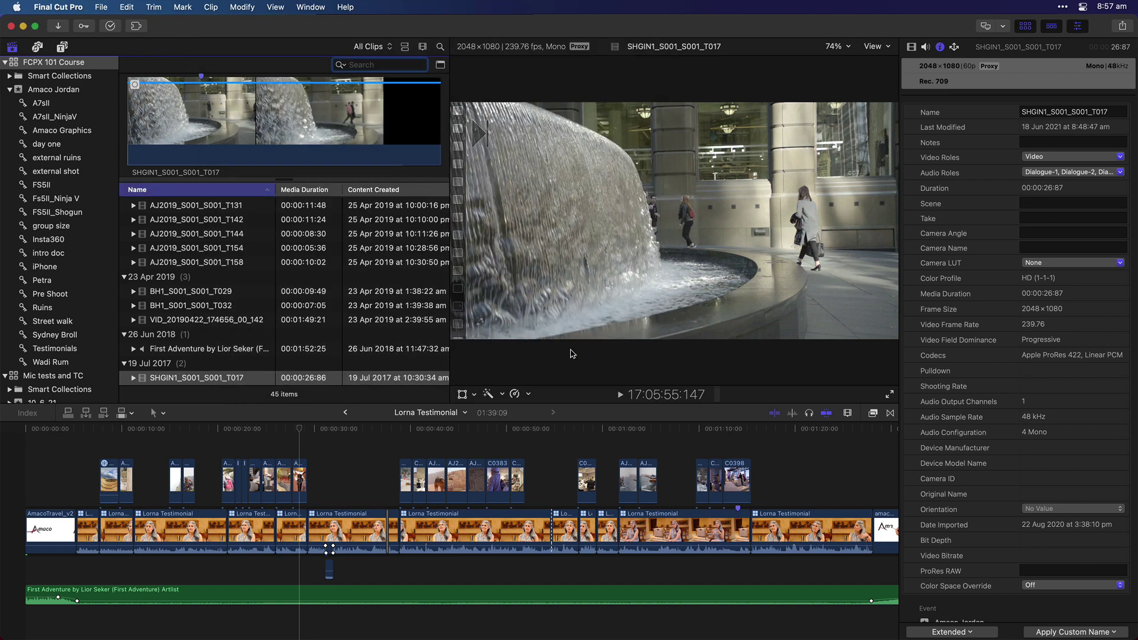